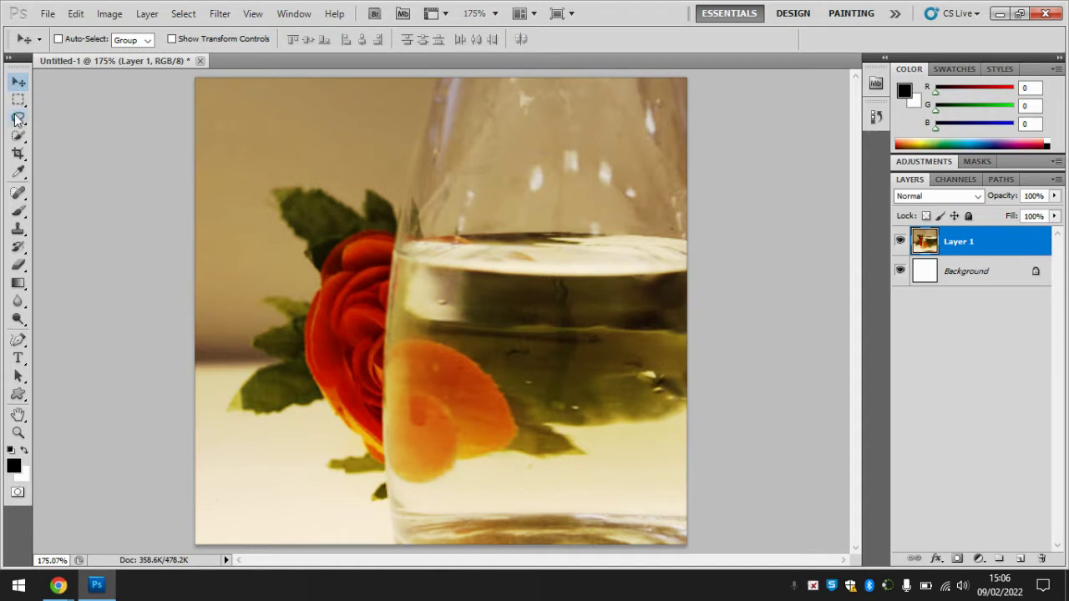
Step: Draw a wavy freehand Lasso selection around the rose and the middle of the glass
{"action": "left_click", "coordinate": [19, 119]}
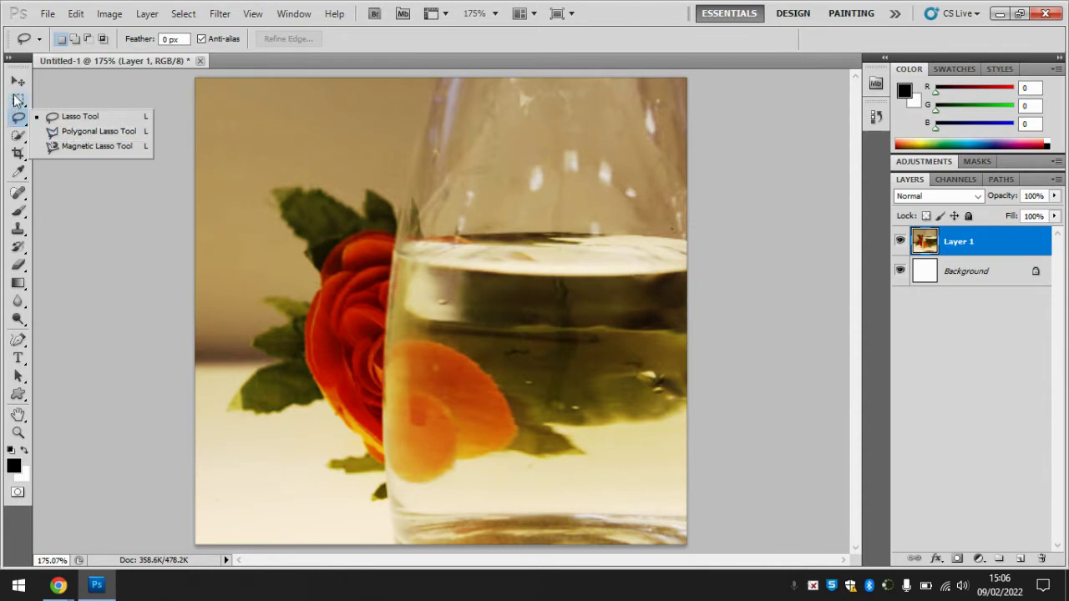
{"action": "left_click", "coordinate": [73, 119]}
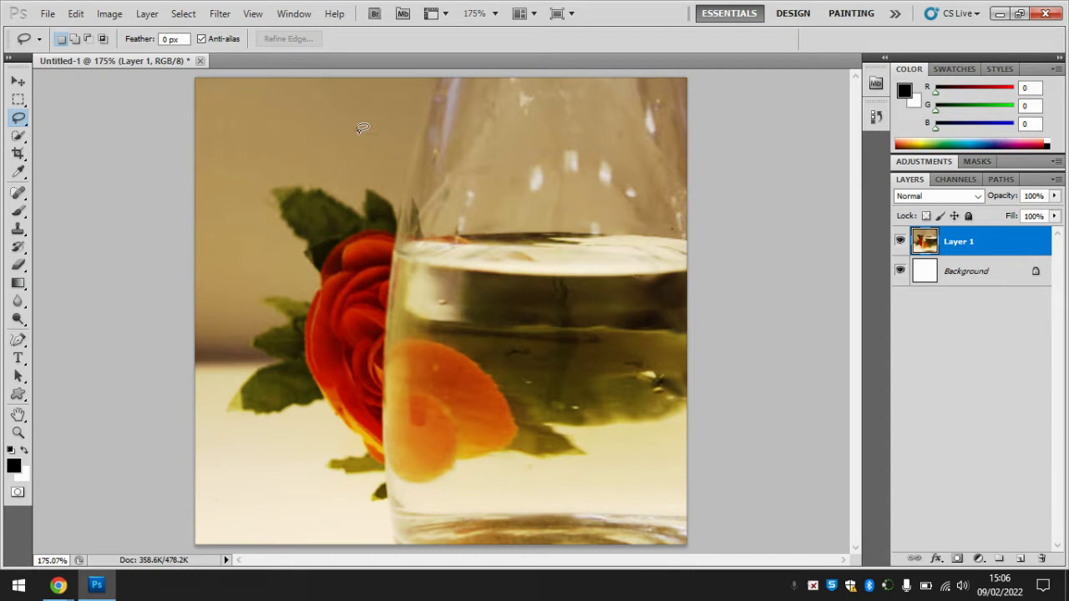
{"action": "mouse_move", "coordinate": [318, 169]}
{"action": "left_mouse_down"}
{"action": "mouse_move", "coordinate": [278, 203]}
{"action": "mouse_move", "coordinate": [265, 292]}
{"action": "mouse_move", "coordinate": [276, 332]}
{"action": "mouse_move", "coordinate": [267, 401]}
{"action": "mouse_move", "coordinate": [293, 476]}
{"action": "mouse_move", "coordinate": [322, 501]}
{"action": "mouse_move", "coordinate": [379, 498]}
{"action": "mouse_move", "coordinate": [438, 519]}
{"action": "mouse_move", "coordinate": [482, 513]}
{"action": "mouse_move", "coordinate": [528, 491]}
{"action": "mouse_move", "coordinate": [575, 491]}
{"action": "mouse_move", "coordinate": [606, 453]}
{"action": "mouse_move", "coordinate": [604, 375]}
{"action": "mouse_move", "coordinate": [632, 327]}
{"action": "mouse_move", "coordinate": [611, 276]}
{"action": "mouse_move", "coordinate": [609, 219]}
{"action": "mouse_move", "coordinate": [577, 197]}
{"action": "mouse_move", "coordinate": [558, 160]}
{"action": "mouse_move", "coordinate": [487, 133]}
{"action": "left_mouse_up"}
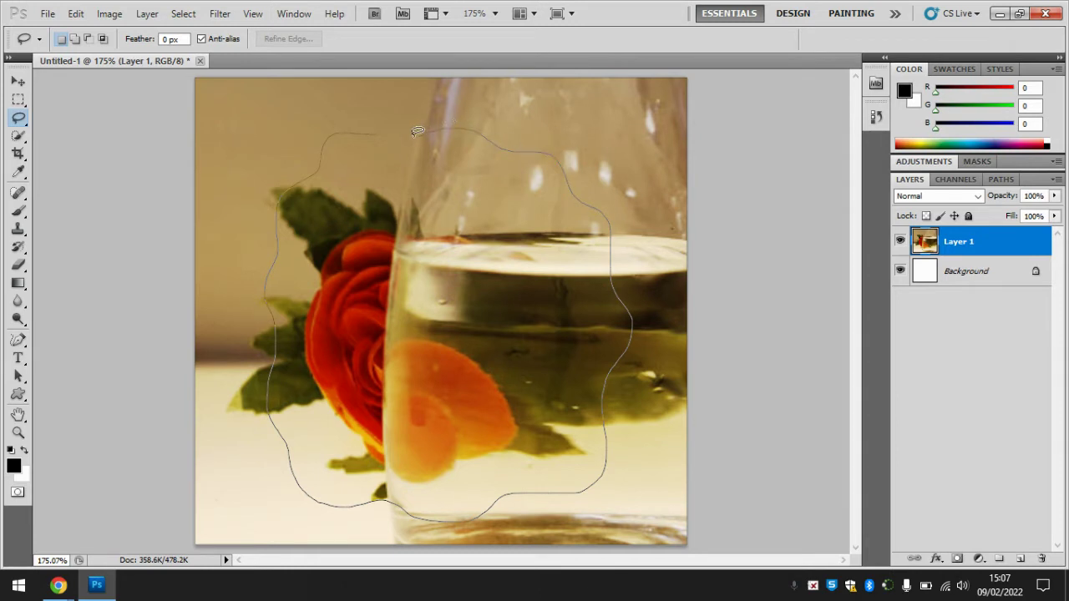
{"action": "left_click_drag", "start_coordinate": [389, 132], "coordinate": [357, 136]}
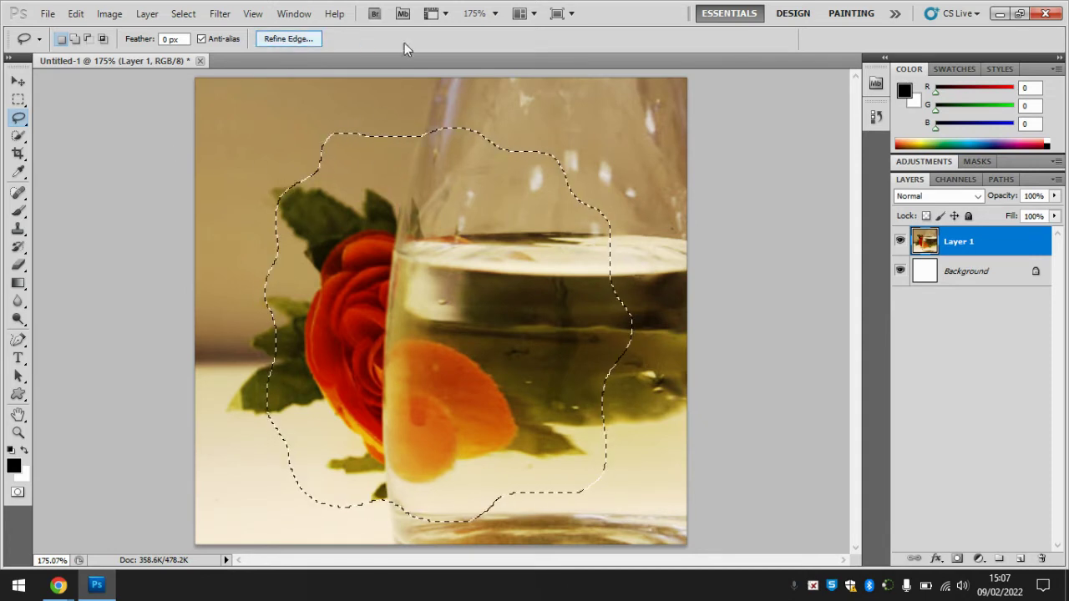
Step: Refine the selection's edge with Smooth set to 6 and Contrast set to 31%
{"action": "left_click", "coordinate": [298, 39]}
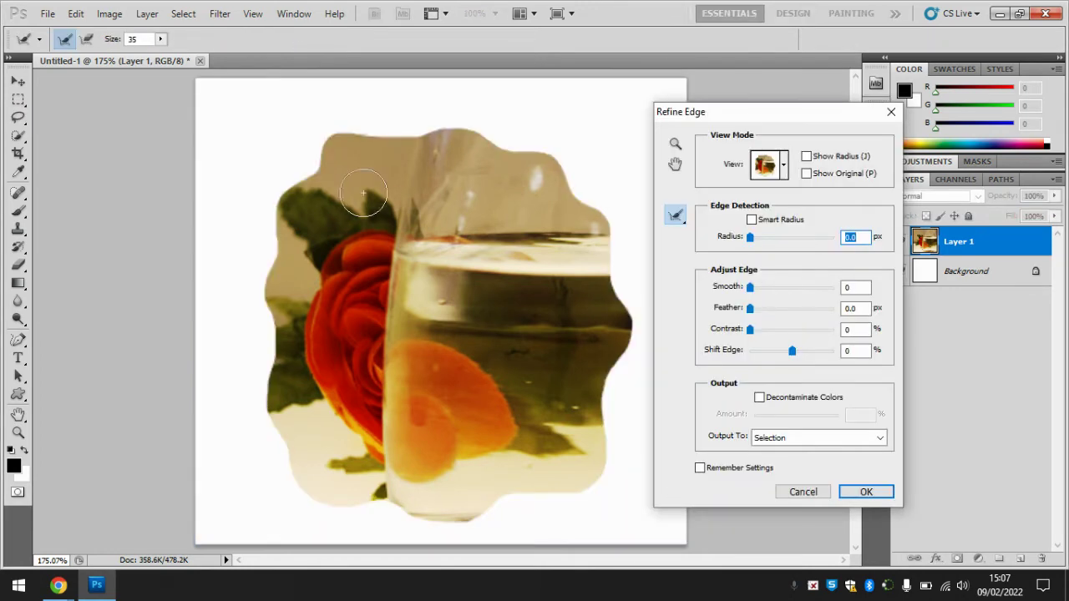
{"action": "left_click_drag", "start_coordinate": [785, 114], "coordinate": [784, 85]}
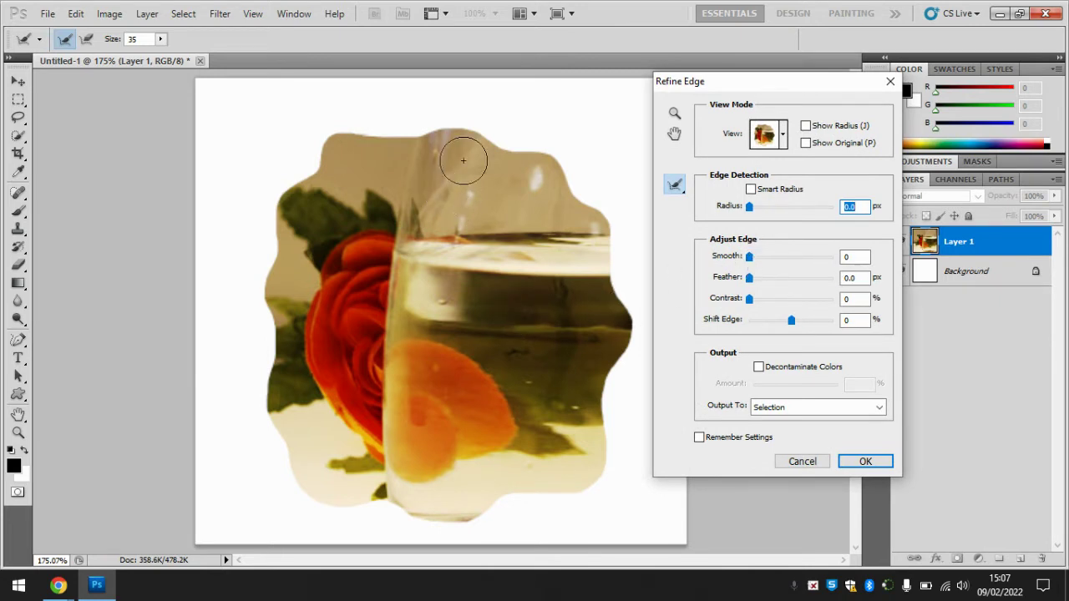
{"action": "left_click_drag", "start_coordinate": [750, 258], "coordinate": [786, 301]}
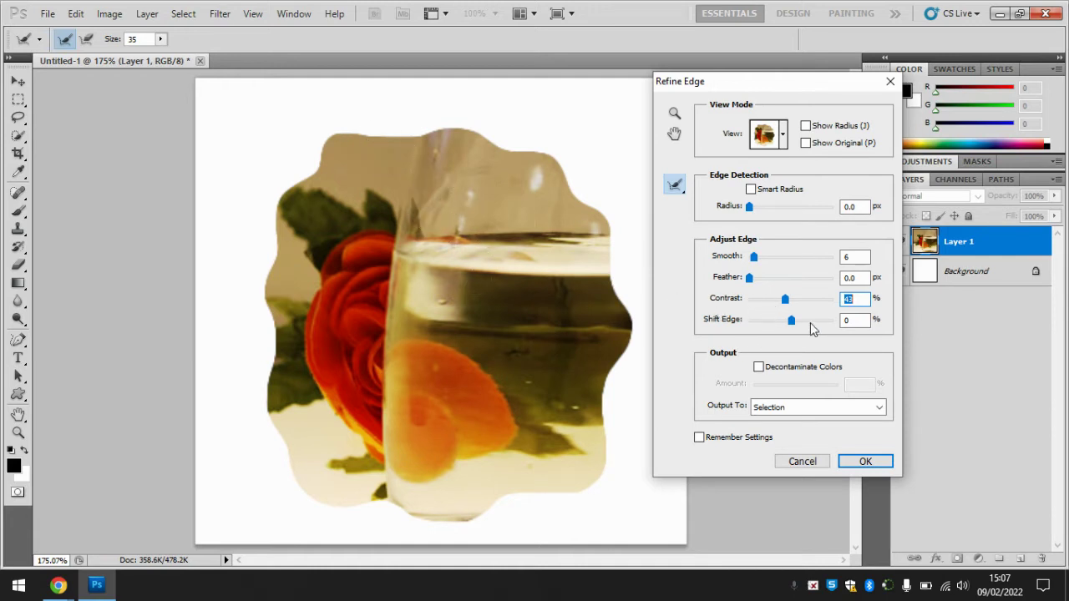
{"action": "left_click_drag", "start_coordinate": [786, 300], "coordinate": [825, 301]}
{"action": "left_click_drag", "start_coordinate": [825, 301], "coordinate": [771, 303]}
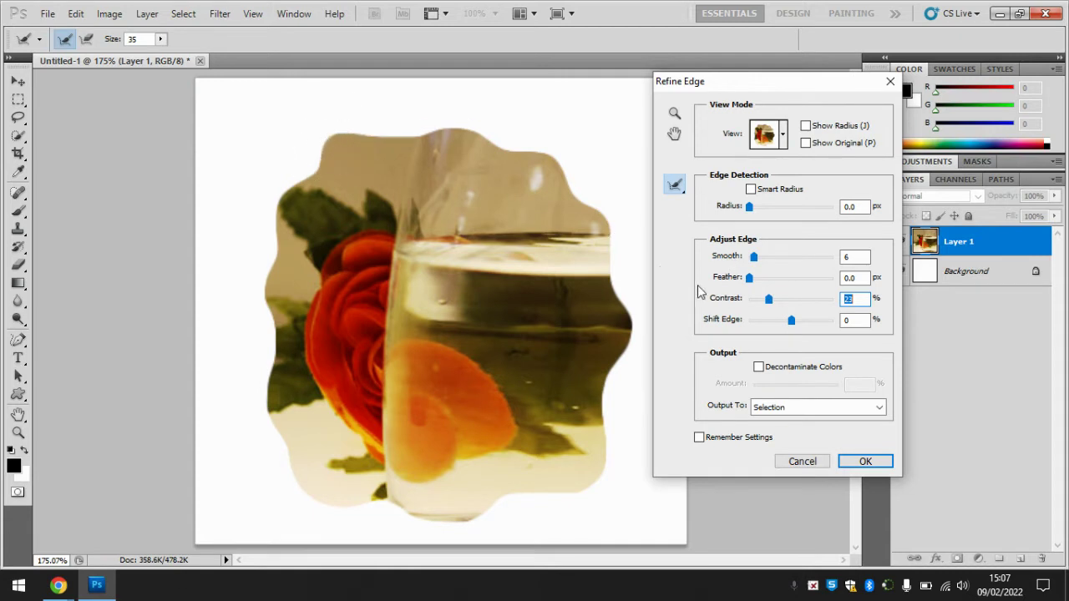
{"action": "left_click_drag", "start_coordinate": [770, 302], "coordinate": [776, 301]}
Step: Output the refined selection to a new layer with a layer mask
{"action": "left_click", "coordinate": [796, 407]}
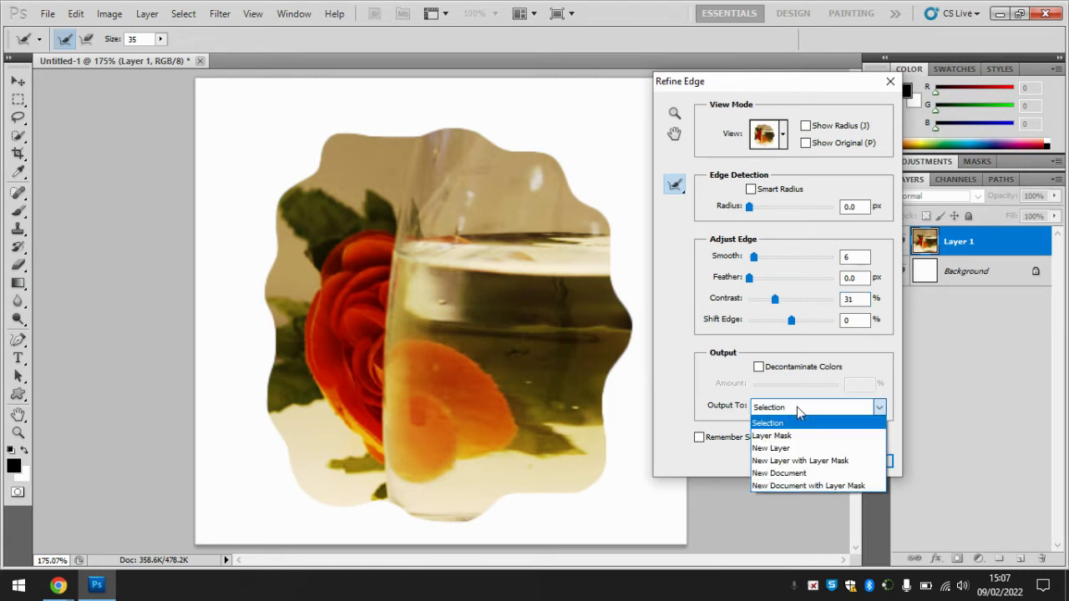
{"action": "left_click", "coordinate": [817, 461]}
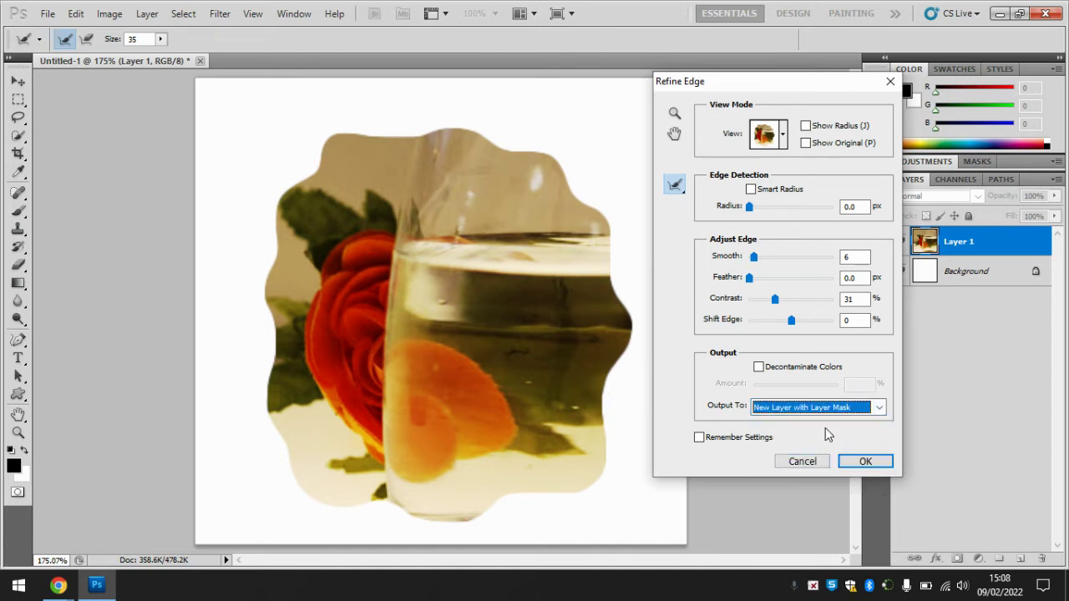
{"action": "left_click", "coordinate": [859, 466]}
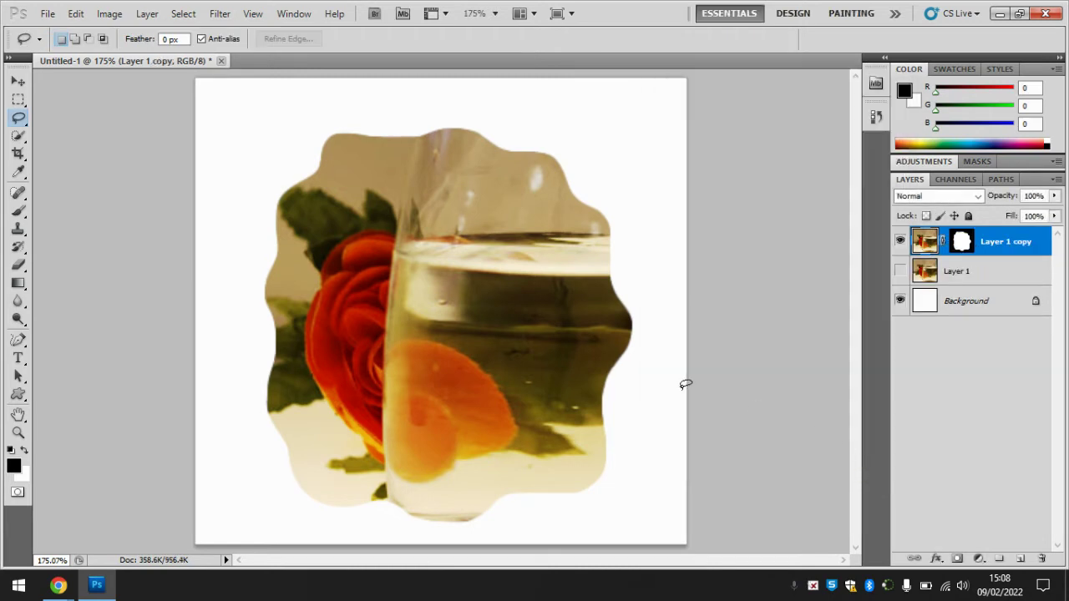
Step: Switch to the Move tool and make the original Layer 1 visible beneath the masked copy
{"action": "left_click", "coordinate": [19, 81]}
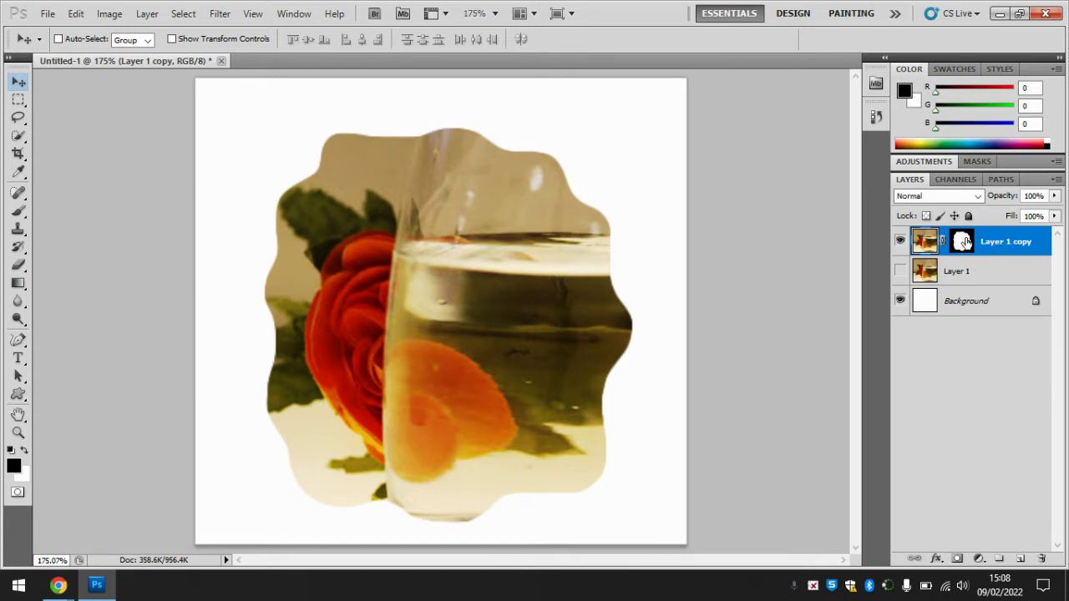
{"action": "left_click", "coordinate": [901, 271]}
{"action": "left_click", "coordinate": [900, 272]}
{"action": "left_click", "coordinate": [901, 273]}
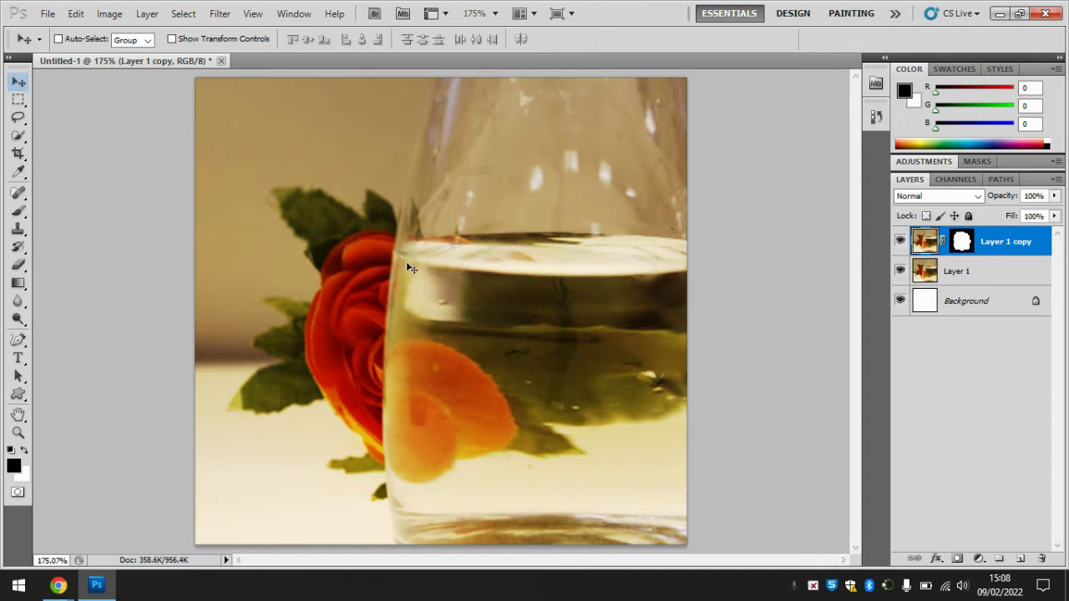
{"action": "mouse_move", "coordinate": [407, 263]}
{"action": "left_mouse_down"}
{"action": "mouse_move", "coordinate": [386, 251]}
{"action": "mouse_move", "coordinate": [402, 264]}
{"action": "left_mouse_up"}
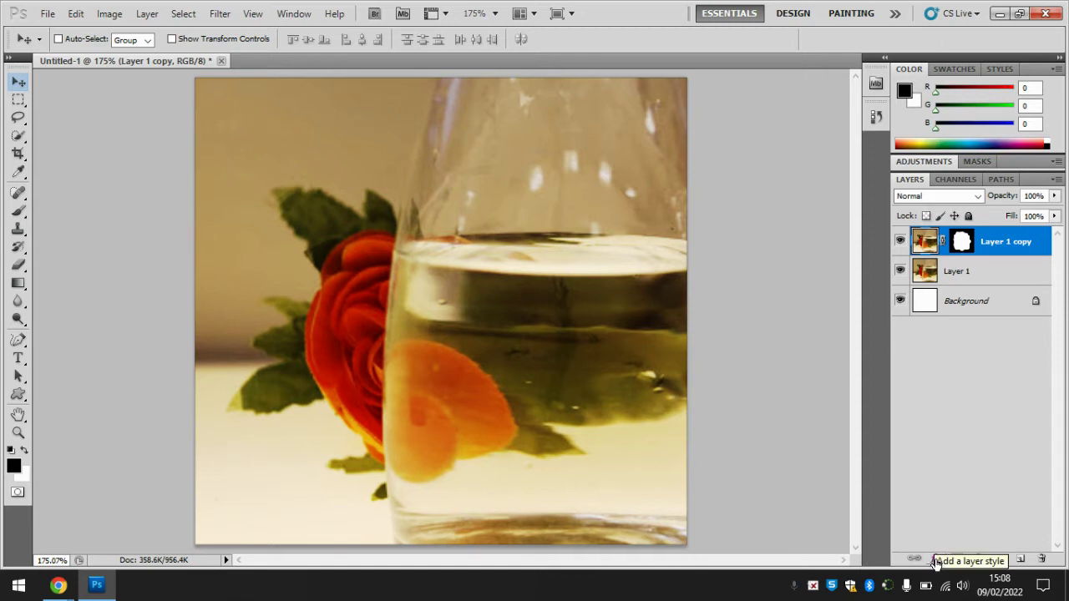
Step: Add an Inner Shadow layer style to the masked Layer 1 copy and set its blend mode to Normal
{"action": "left_click", "coordinate": [937, 561]}
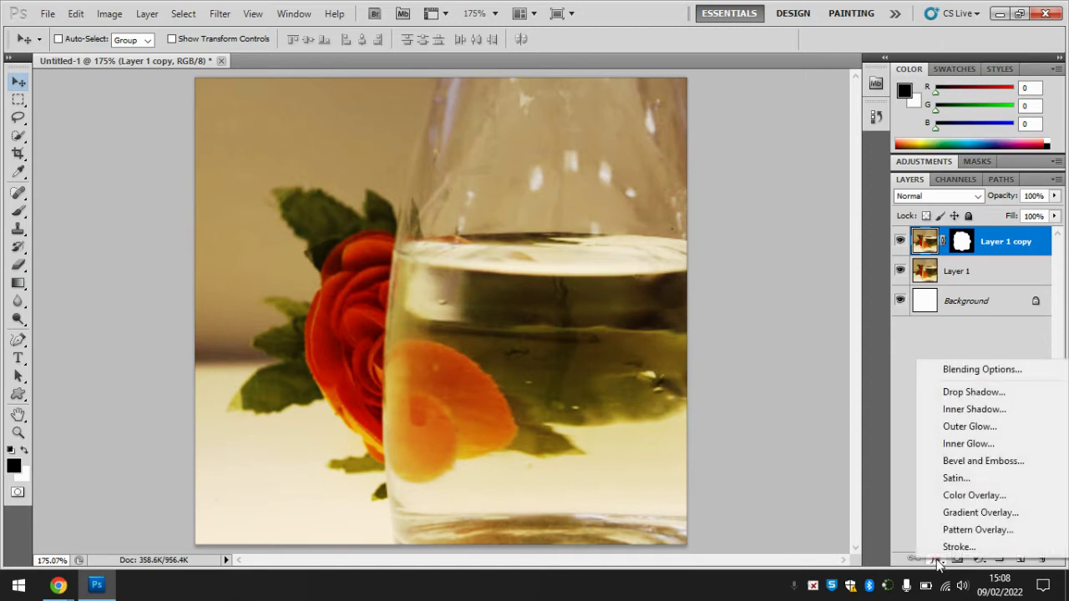
{"action": "left_click", "coordinate": [968, 411]}
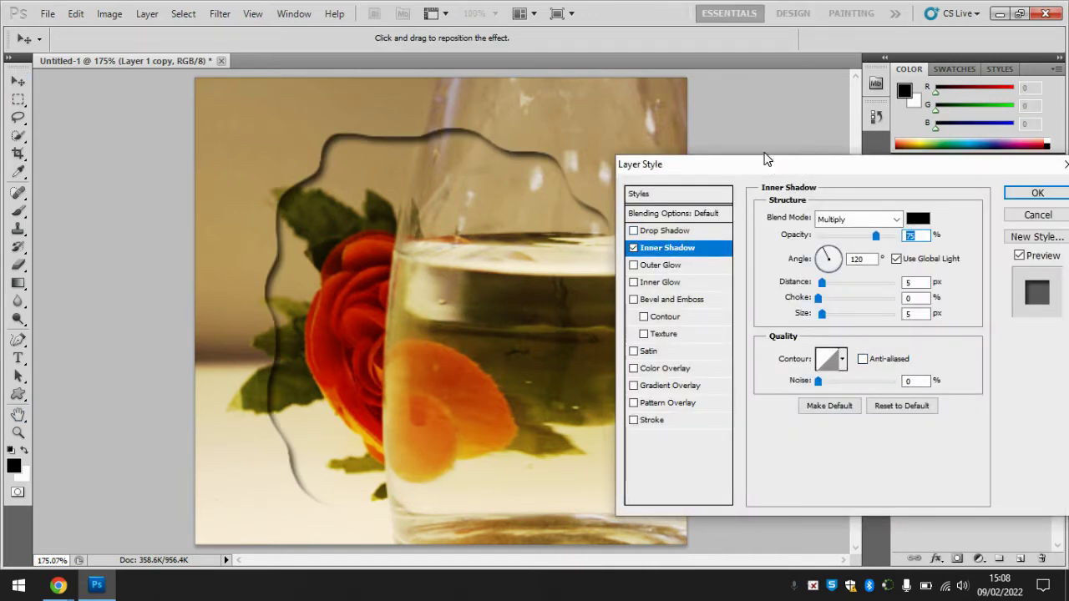
{"action": "left_click_drag", "start_coordinate": [772, 164], "coordinate": [798, 109]}
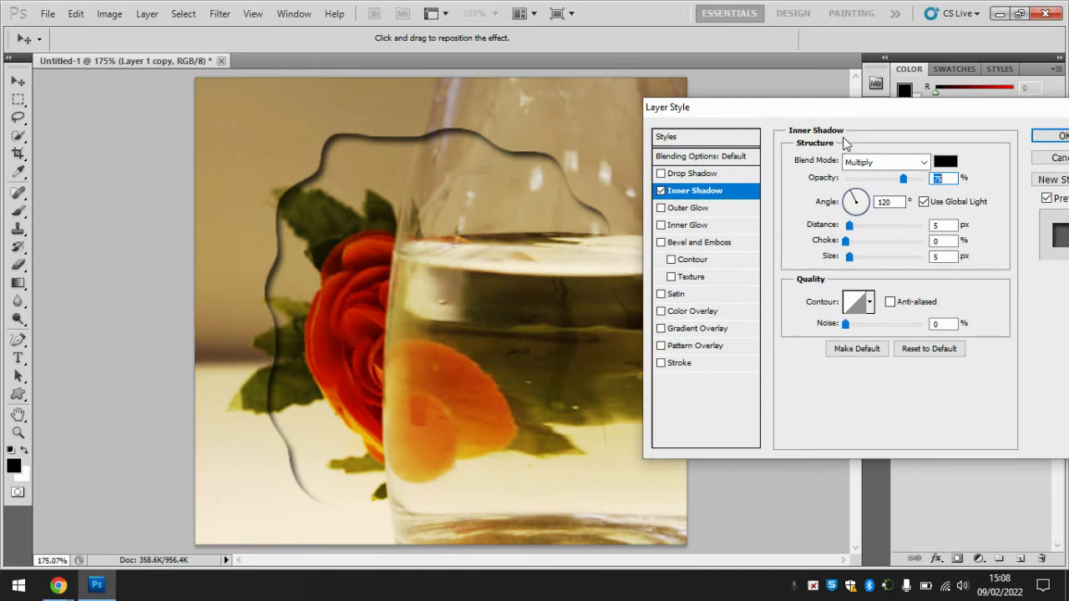
{"action": "left_click", "coordinate": [923, 163]}
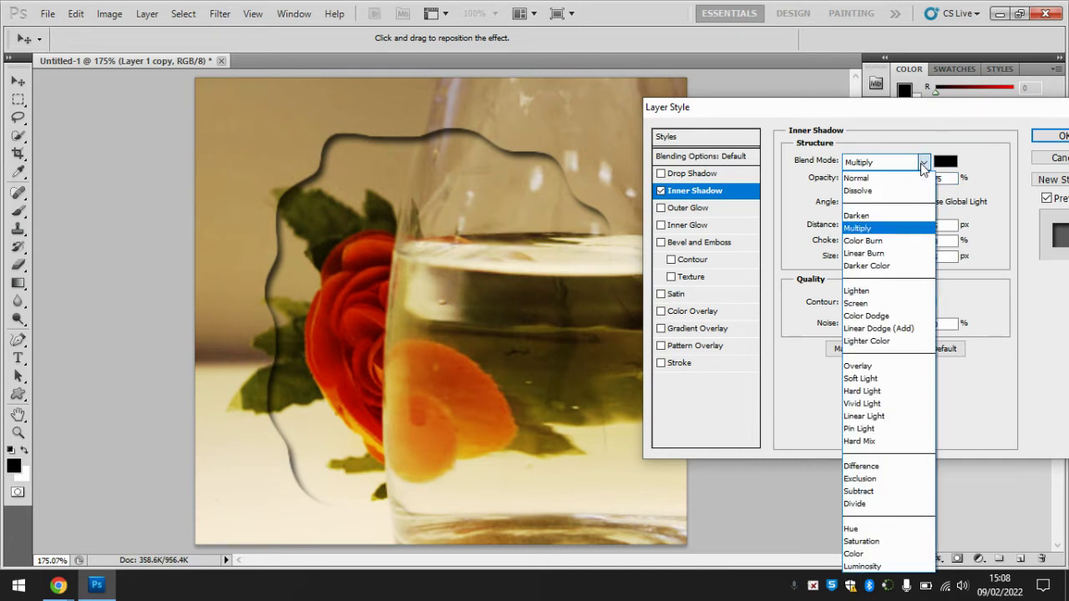
{"action": "left_click", "coordinate": [871, 179]}
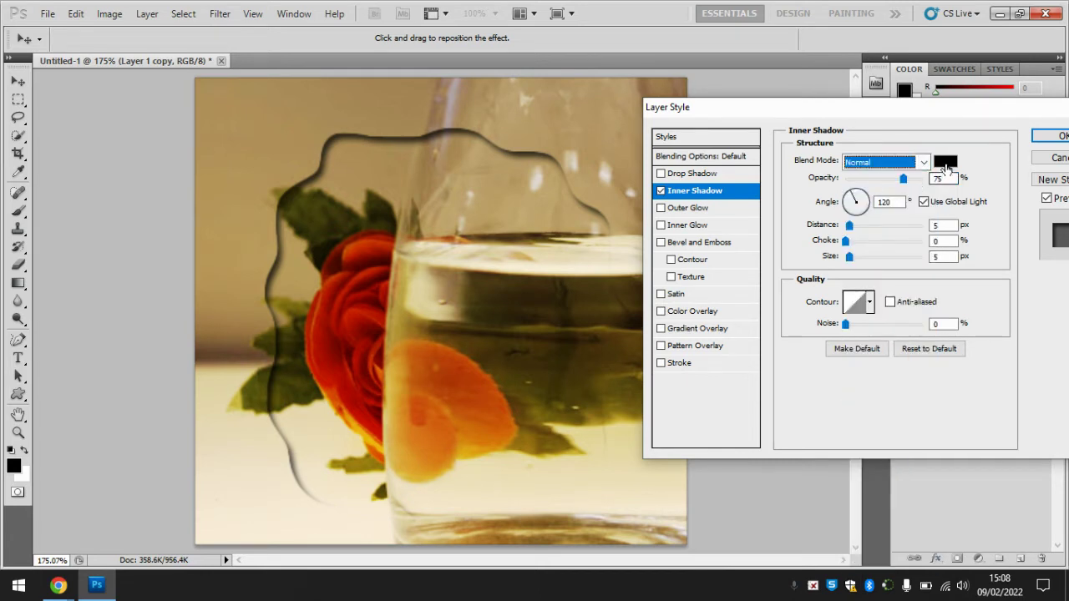
Step: Set the inner shadow colour to dark green #2e401e
{"action": "left_click", "coordinate": [947, 165]}
{"action": "left_click_drag", "start_coordinate": [555, 104], "coordinate": [802, 107]}
{"action": "left_click_drag", "start_coordinate": [699, 275], "coordinate": [691, 228]}
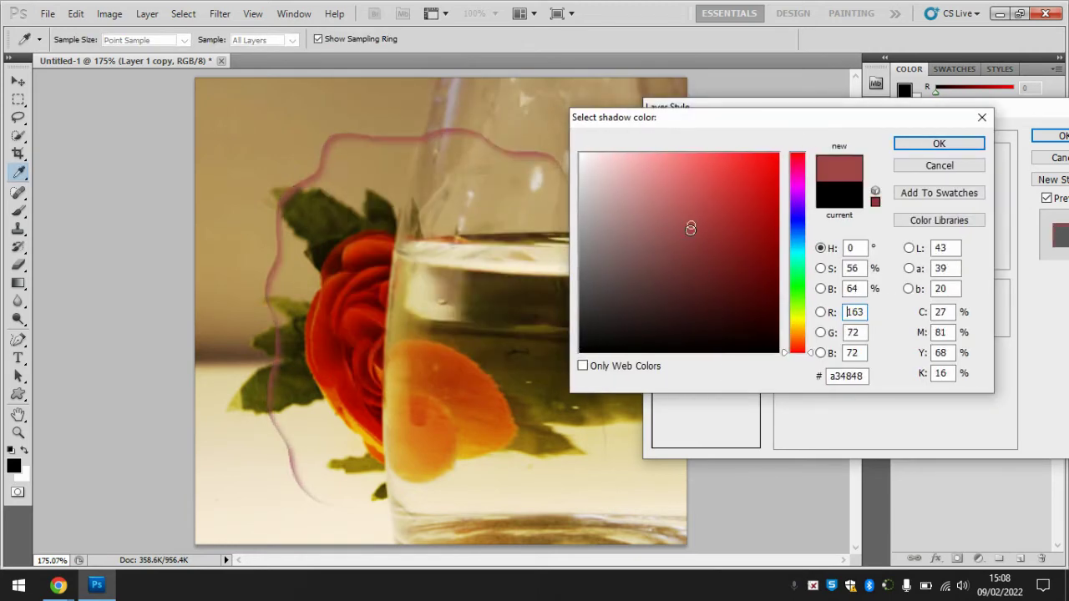
{"action": "left_click", "coordinate": [677, 281]}
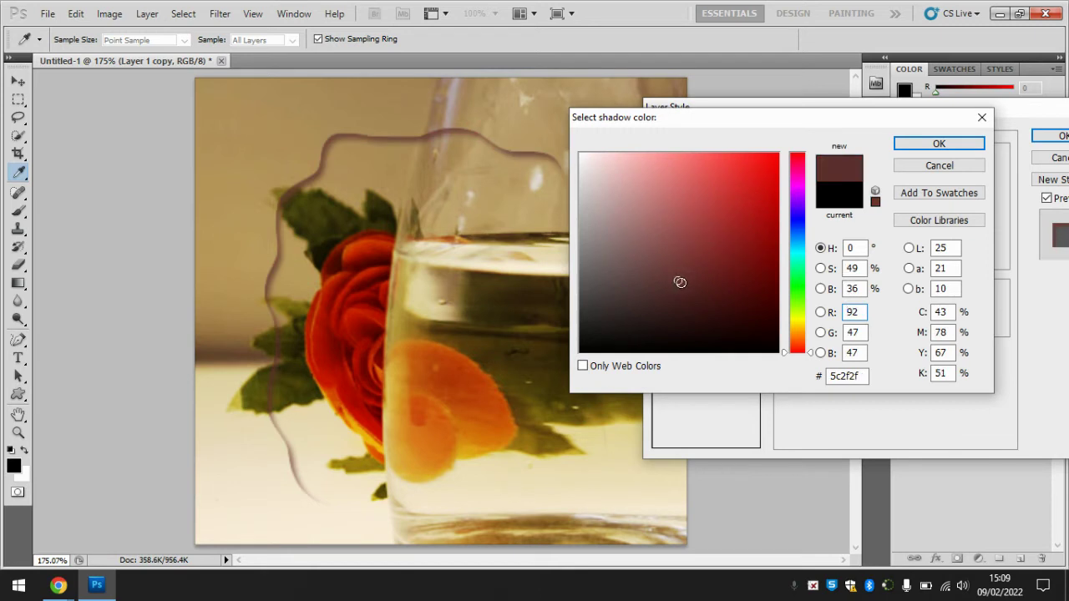
{"action": "left_click", "coordinate": [800, 285]}
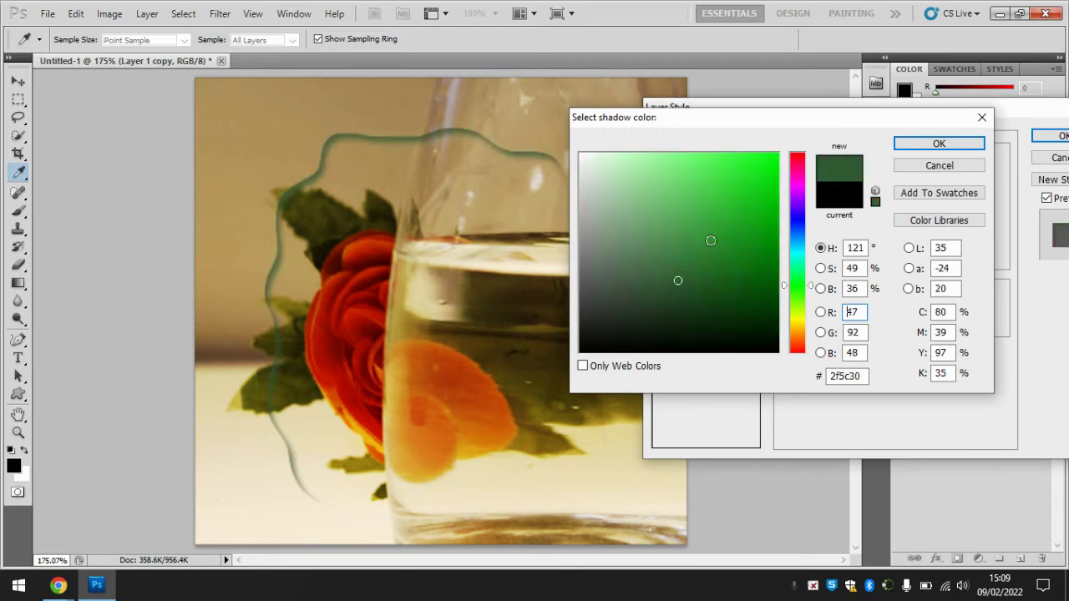
{"action": "left_click", "coordinate": [717, 302]}
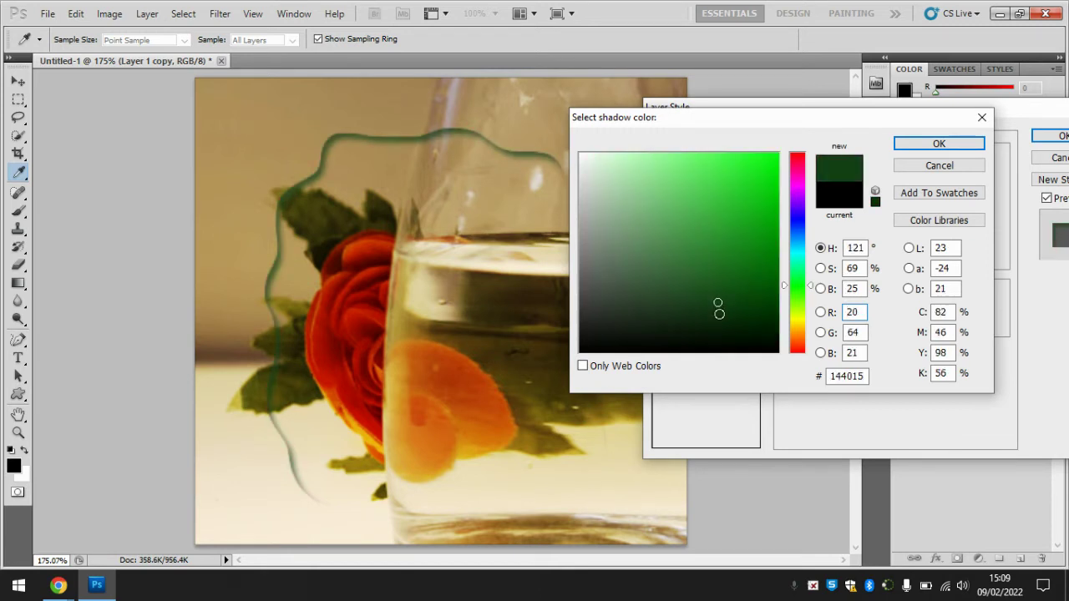
{"action": "left_click", "coordinate": [689, 302]}
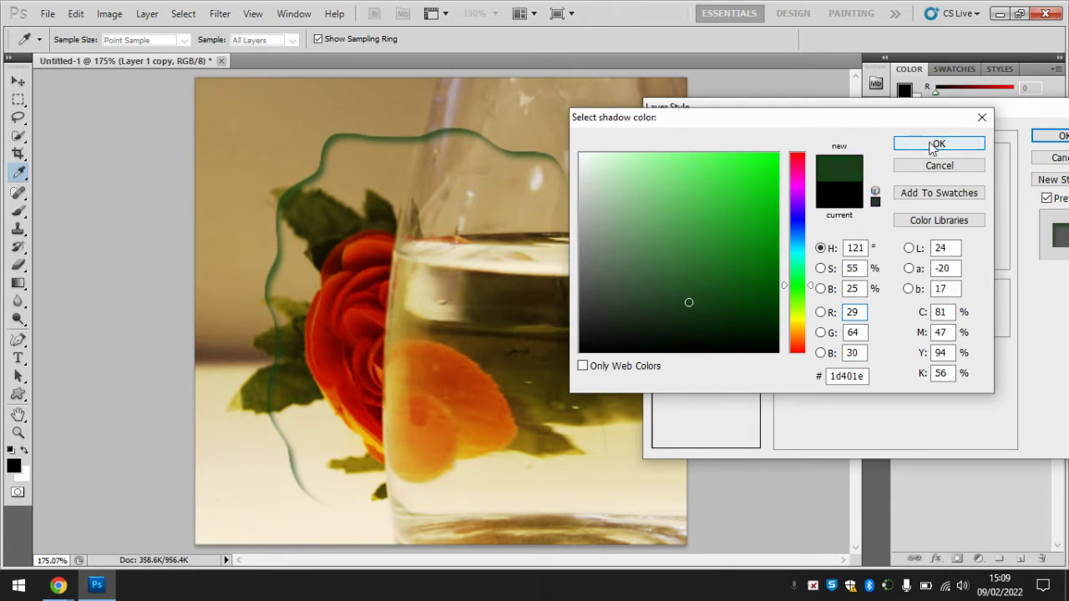
{"action": "left_click", "coordinate": [725, 310]}
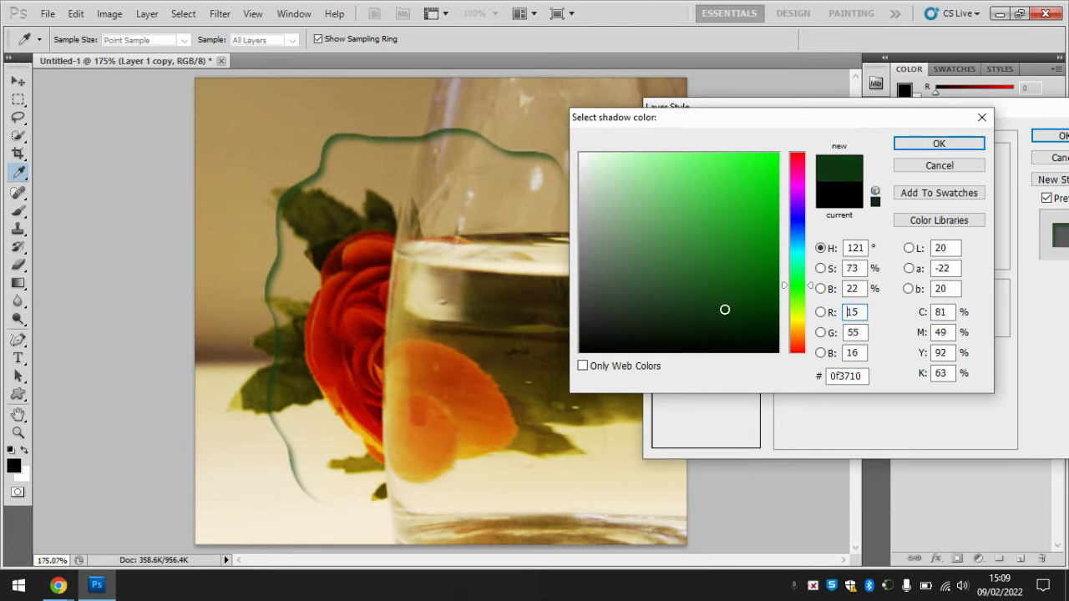
{"action": "left_click", "coordinate": [794, 303]}
{"action": "left_click", "coordinate": [684, 303]}
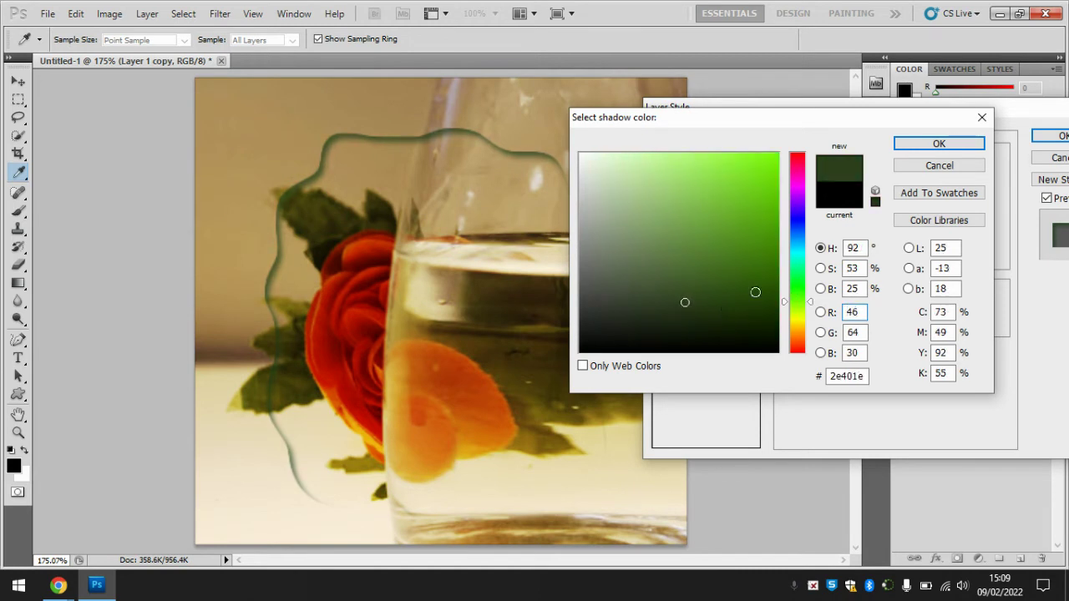
{"action": "left_click", "coordinate": [938, 146]}
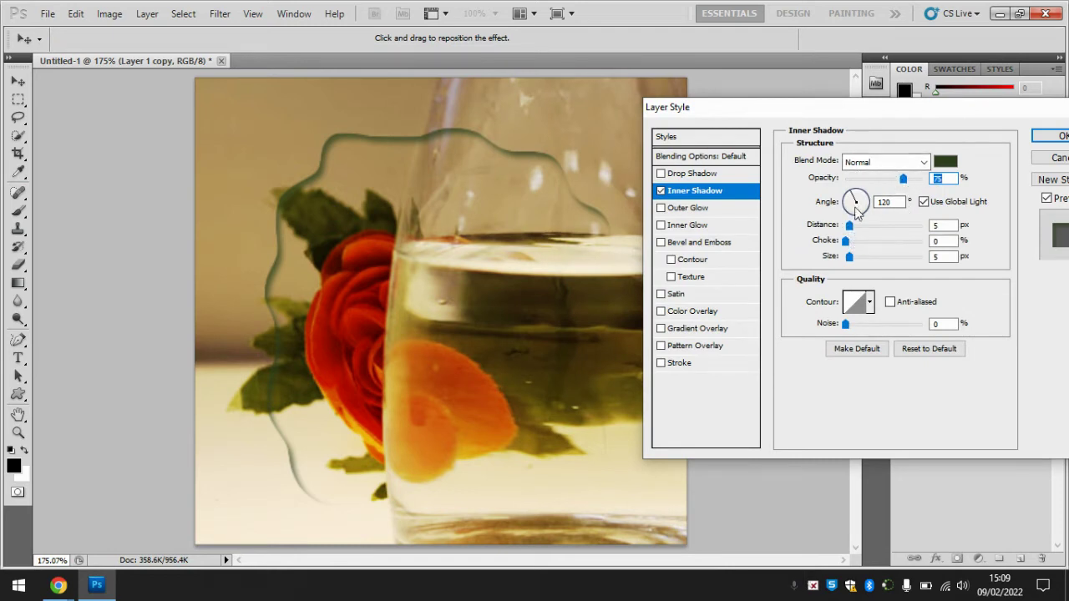
Step: Set the inner shadow's opacity to 100%, distance to 9 px and size to 10 px
{"action": "mouse_move", "coordinate": [903, 179]}
{"action": "left_mouse_down"}
{"action": "mouse_move", "coordinate": [923, 178]}
{"action": "mouse_move", "coordinate": [860, 179]}
{"action": "mouse_move", "coordinate": [922, 178]}
{"action": "left_mouse_up"}
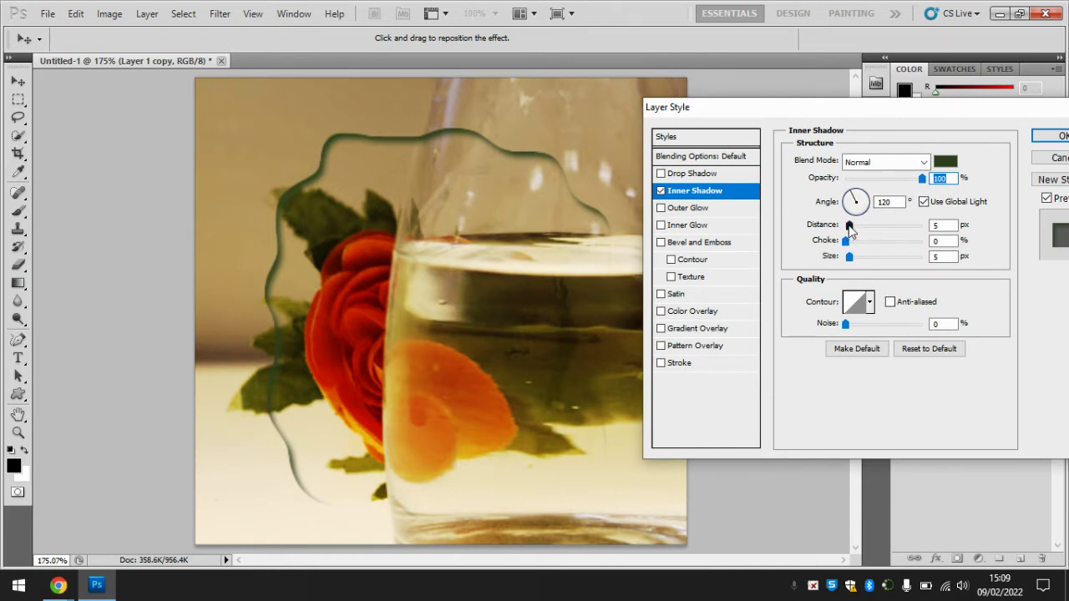
{"action": "mouse_move", "coordinate": [850, 230]}
{"action": "left_mouse_down"}
{"action": "mouse_move", "coordinate": [839, 230]}
{"action": "mouse_move", "coordinate": [873, 232]}
{"action": "mouse_move", "coordinate": [853, 231]}
{"action": "left_mouse_up"}
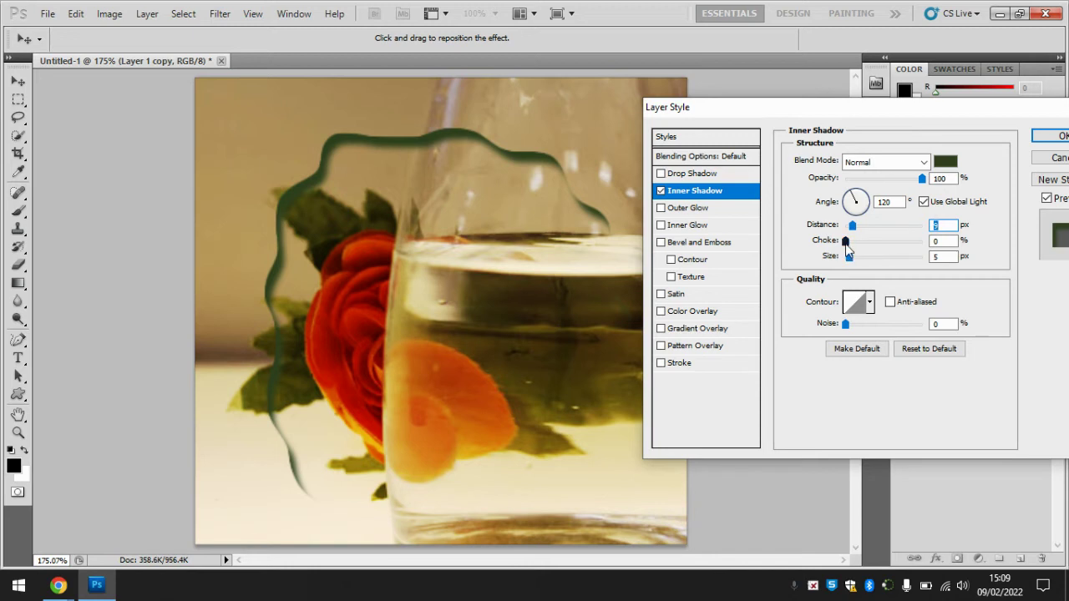
{"action": "mouse_move", "coordinate": [845, 242]}
{"action": "left_mouse_down"}
{"action": "mouse_move", "coordinate": [875, 244]}
{"action": "mouse_move", "coordinate": [840, 252]}
{"action": "left_mouse_up"}
{"action": "mouse_move", "coordinate": [850, 261]}
{"action": "left_mouse_down"}
{"action": "mouse_move", "coordinate": [863, 262]}
{"action": "mouse_move", "coordinate": [852, 263]}
{"action": "left_mouse_up"}
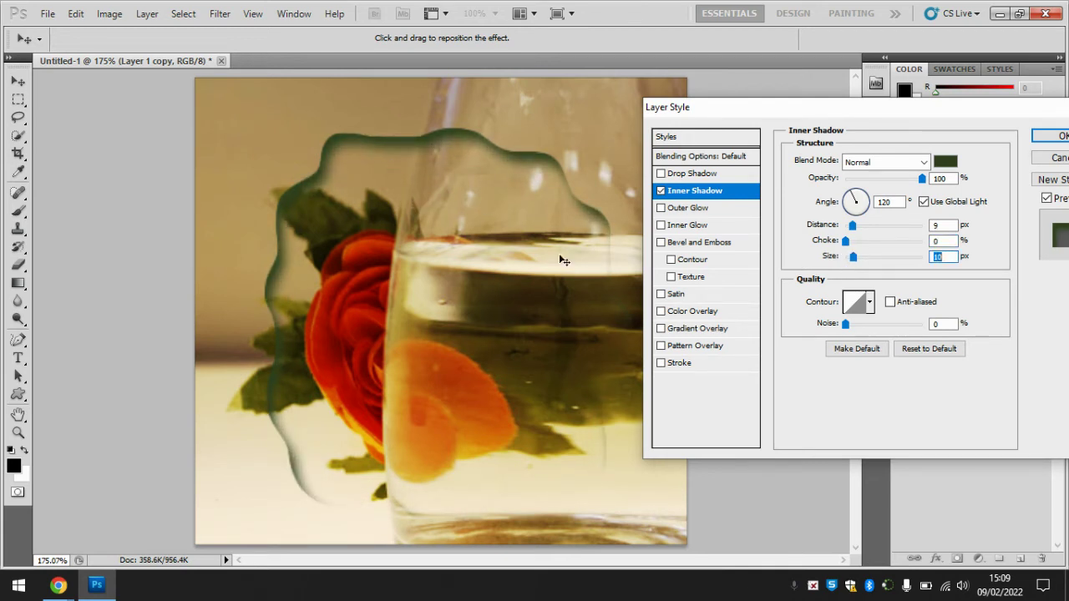
Step: Set the inner shadow colour to near-black #0b0f07 and apply the layer style
{"action": "left_click", "coordinate": [937, 163]}
{"action": "left_click", "coordinate": [686, 341]}
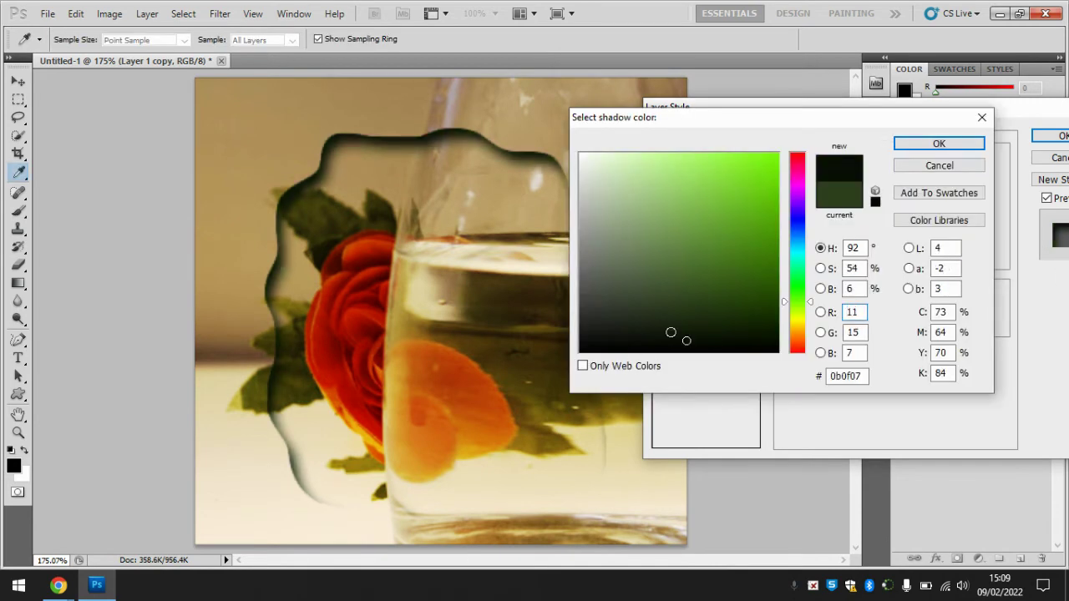
{"action": "left_click", "coordinate": [943, 144]}
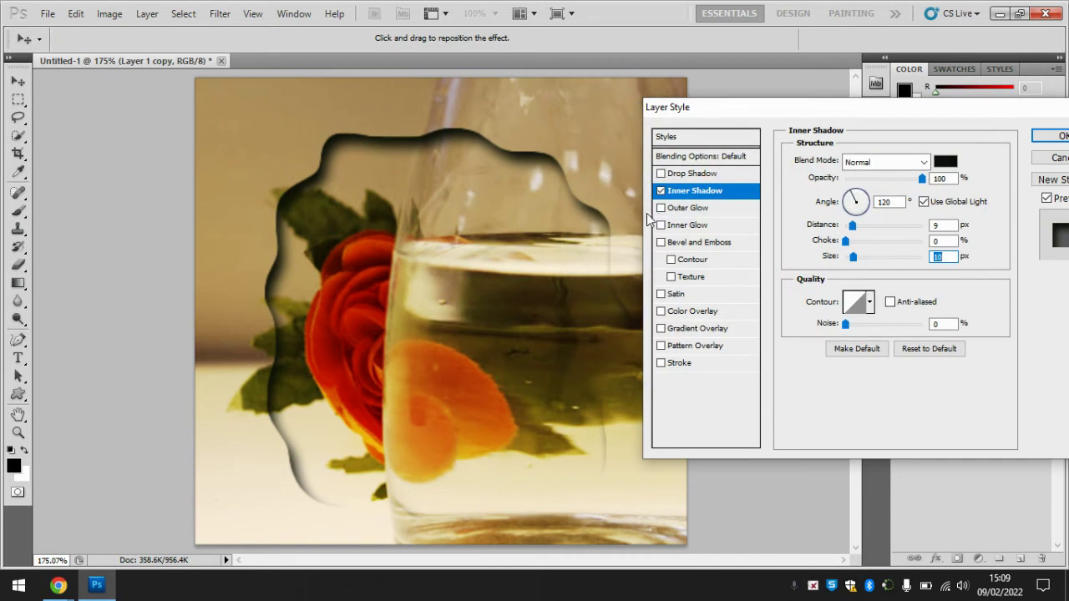
{"action": "left_click", "coordinate": [1051, 135]}
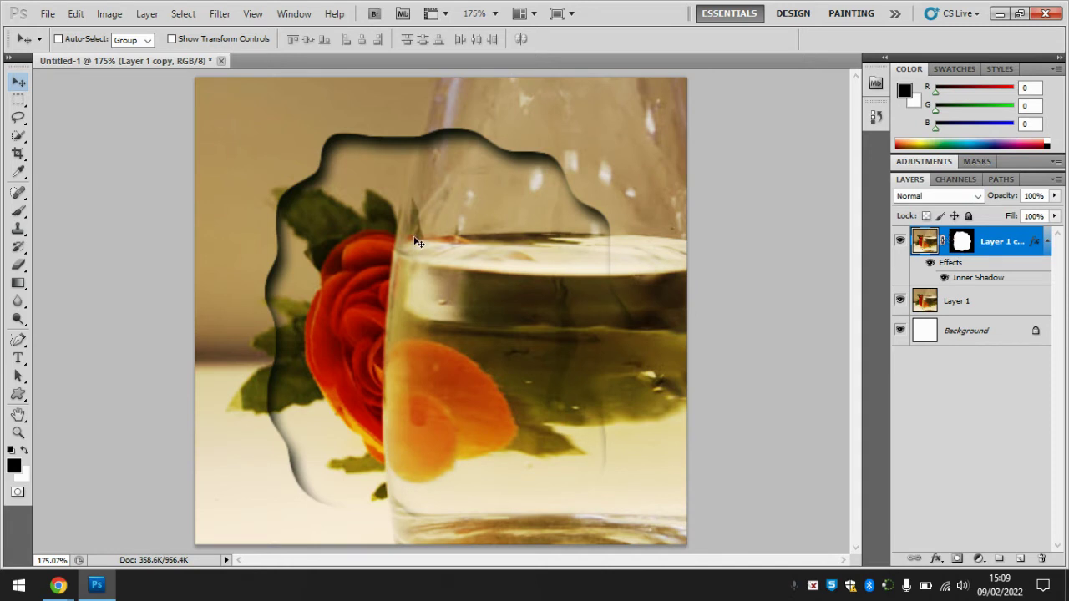
Step: Duplicate the masked Layer 1 copy together with its inner shadow, keeping the default name
{"action": "right_click", "coordinate": [989, 248]}
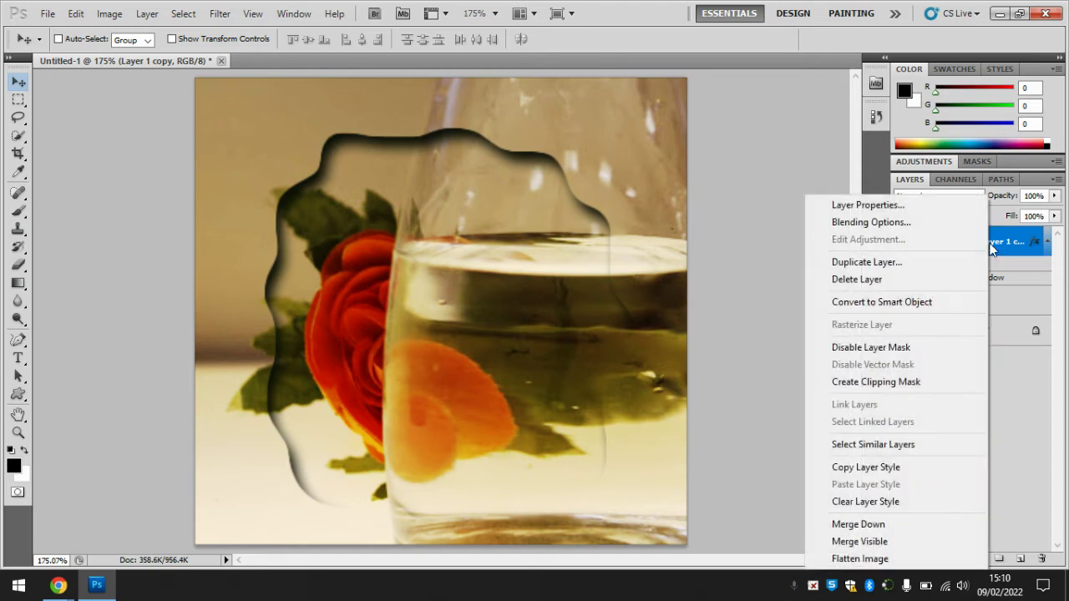
{"action": "left_click", "coordinate": [871, 265]}
{"action": "left_click", "coordinate": [656, 178]}
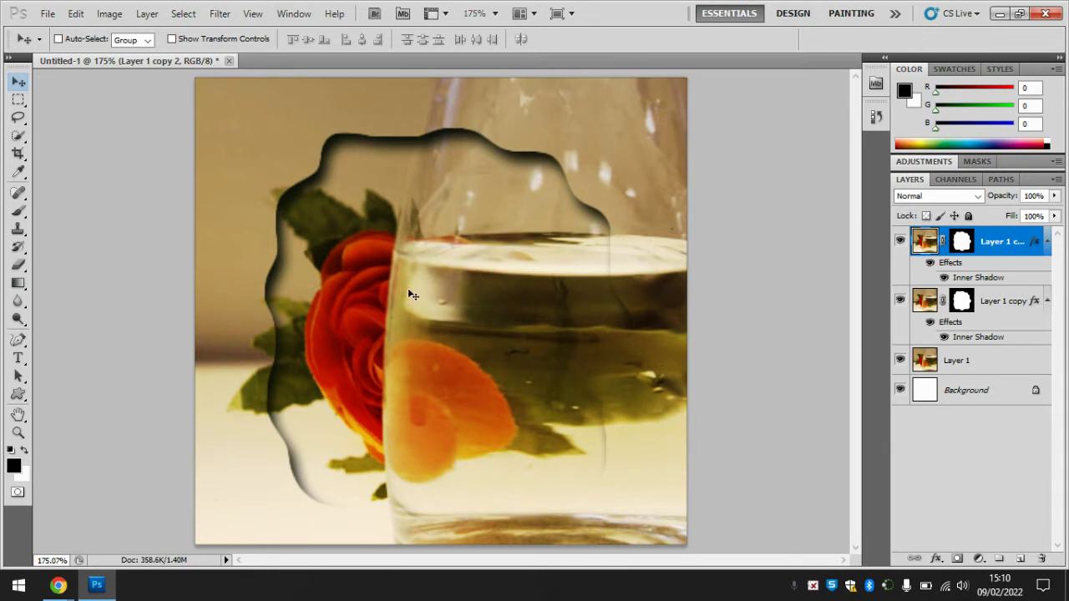
Step: Scale Layer 1 copy 2 down proportionally to about 90% with Free Transform
{"action": "mouse_move", "coordinate": [408, 290]}
{"action": "left_mouse_down"}
{"action": "mouse_move", "coordinate": [409, 277]}
{"action": "mouse_move", "coordinate": [405, 290]}
{"action": "left_mouse_up"}
{"action": "left_click", "coordinate": [925, 241]}
{"action": "key", "text": "ctrl+t"}
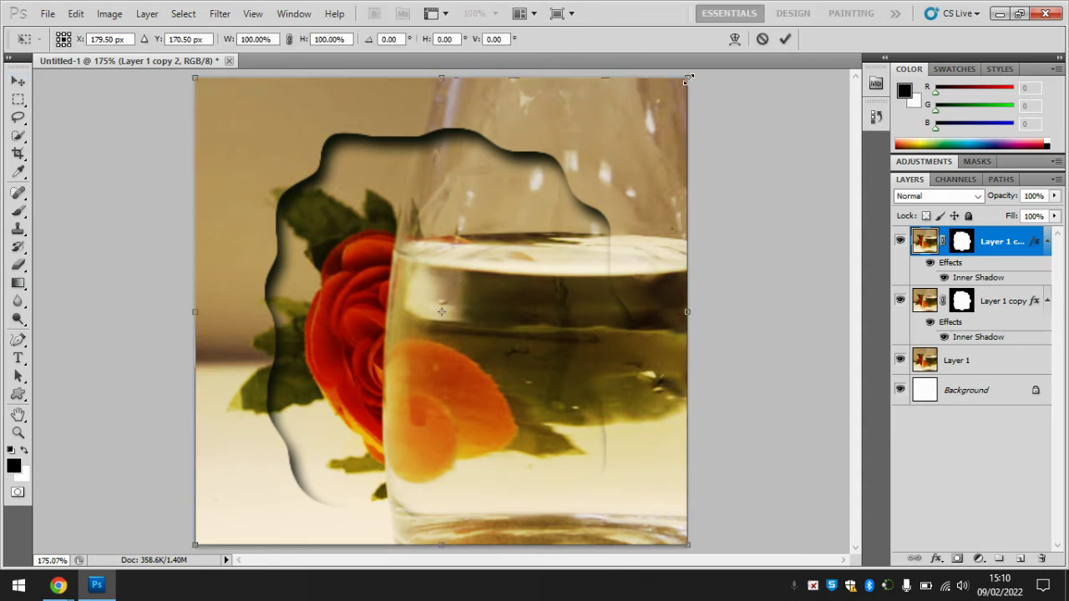
{"action": "left_click_drag", "start_coordinate": [688, 77], "coordinate": [631, 114]}
{"action": "key", "text": "shift"}
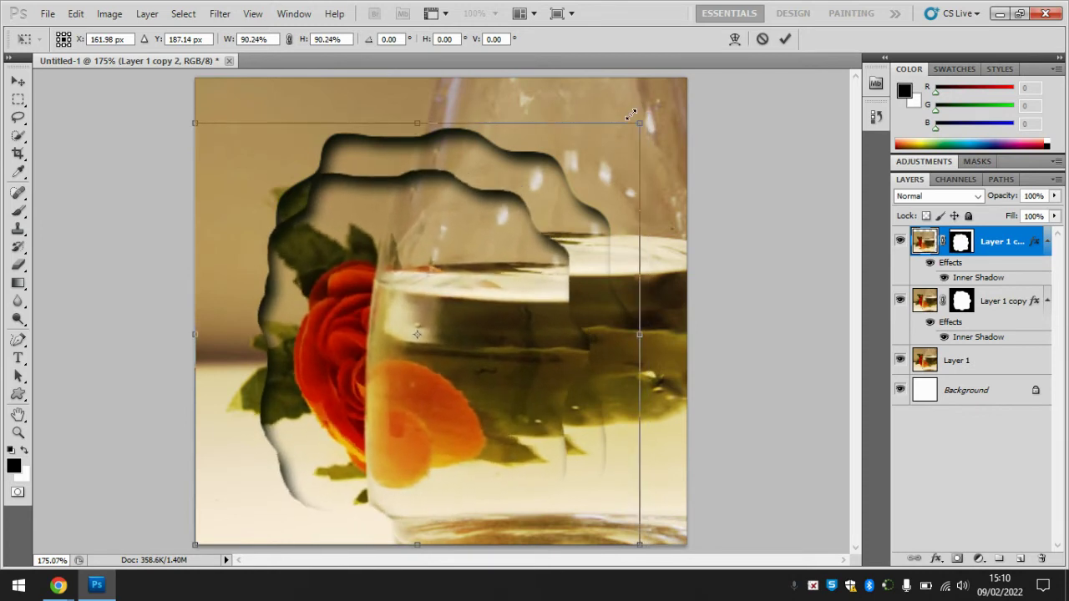
Step: Position the scaled Layer 1 copy 2 inside the outer cutout at about X 190 px, Y 178 px and apply the transform
{"action": "left_click_drag", "start_coordinate": [470, 279], "coordinate": [494, 254]}
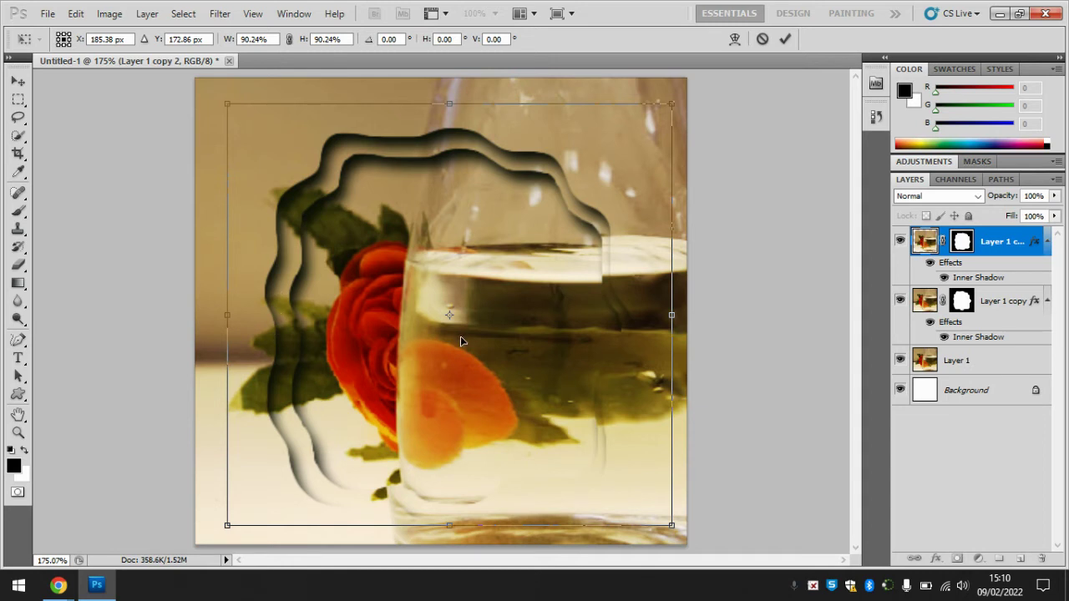
{"action": "left_click_drag", "start_coordinate": [460, 336], "coordinate": [467, 342]}
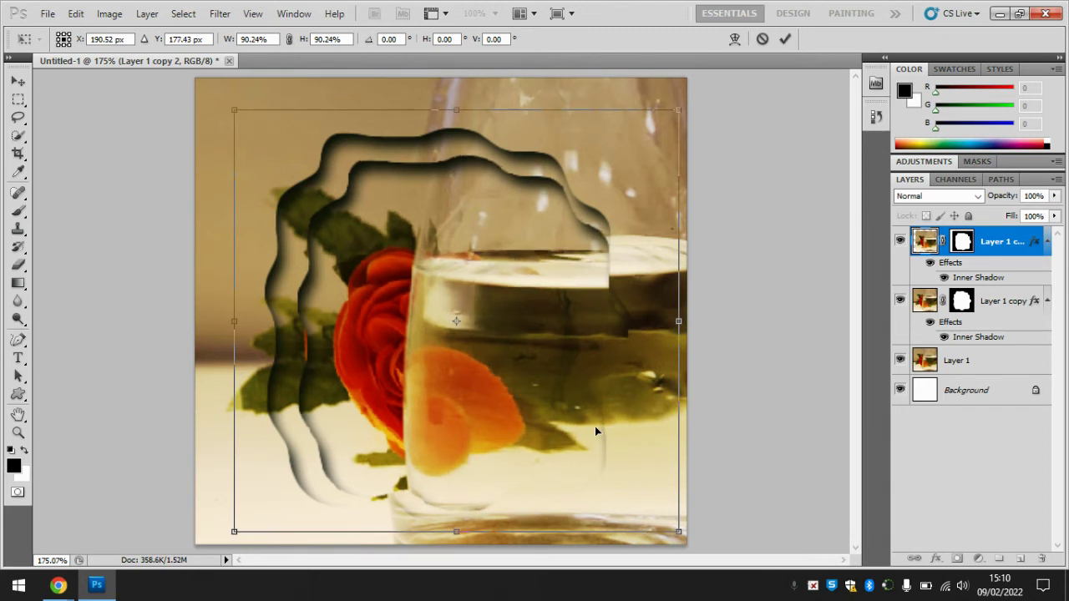
{"action": "key", "text": "Left"}
{"action": "key", "text": "Left"}
{"action": "key", "text": "Down"}
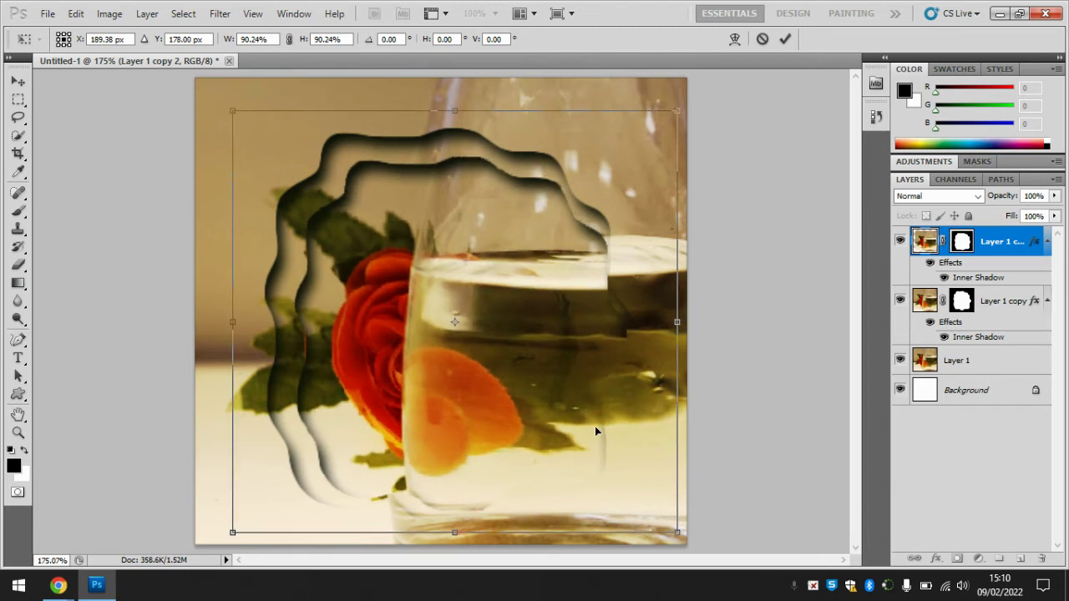
{"action": "key", "text": "Right"}
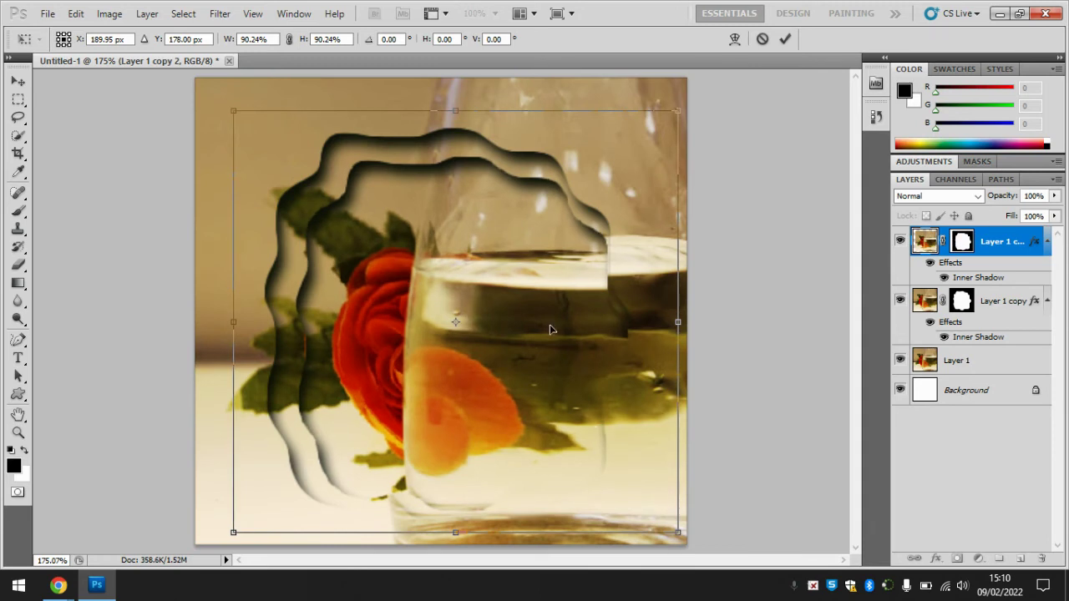
{"action": "key", "text": "Return"}
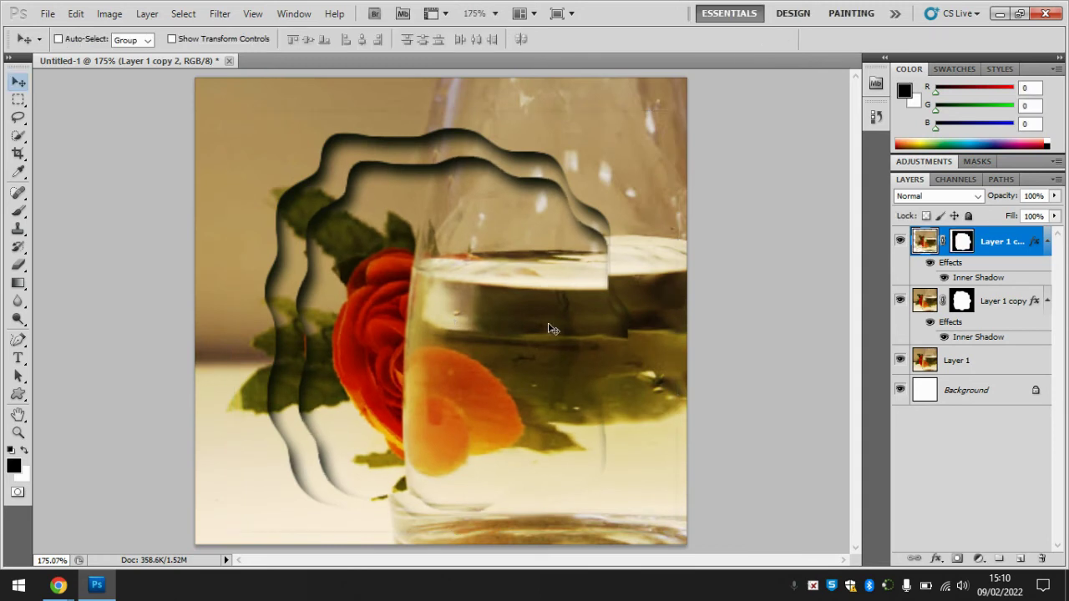
Step: Duplicate Layer 1 copy 2 with its mask and inner shadow, keeping the default name
{"action": "right_click", "coordinate": [990, 242]}
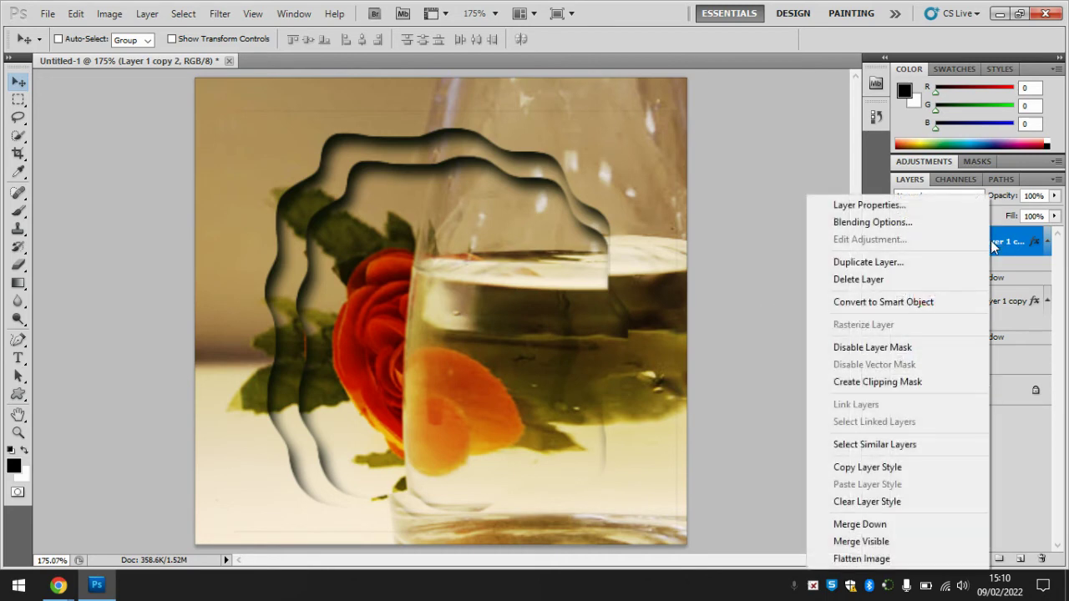
{"action": "left_click", "coordinate": [910, 263]}
{"action": "left_click", "coordinate": [673, 176]}
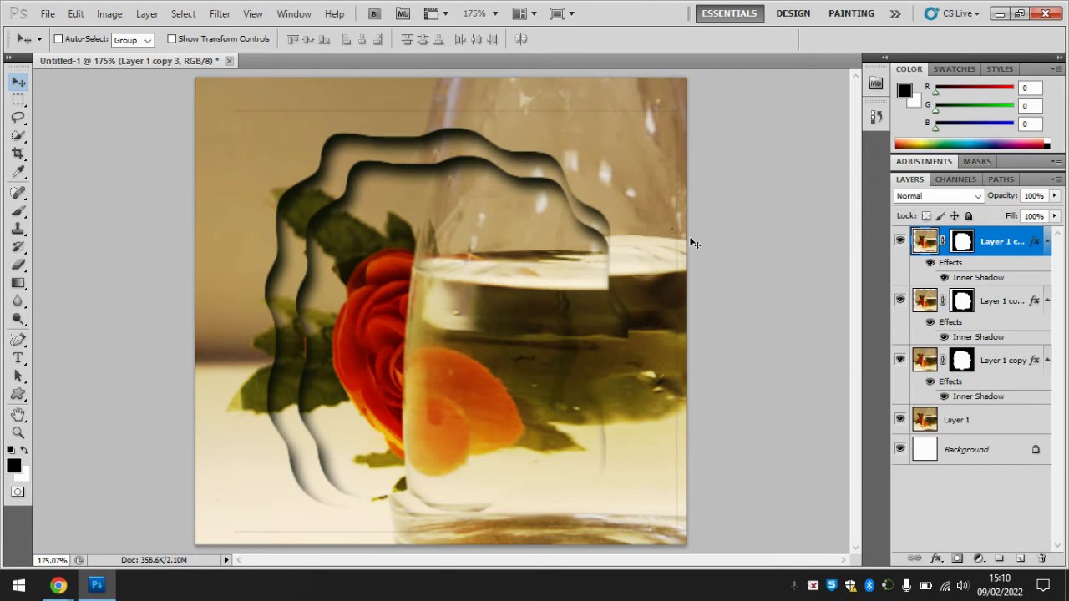
Step: Scale Layer 1 copy 3 proportionally to about 88.5% and place it inside the second cutout at about X 196 px, Y 185 px
{"action": "key", "text": "ctrl+t"}
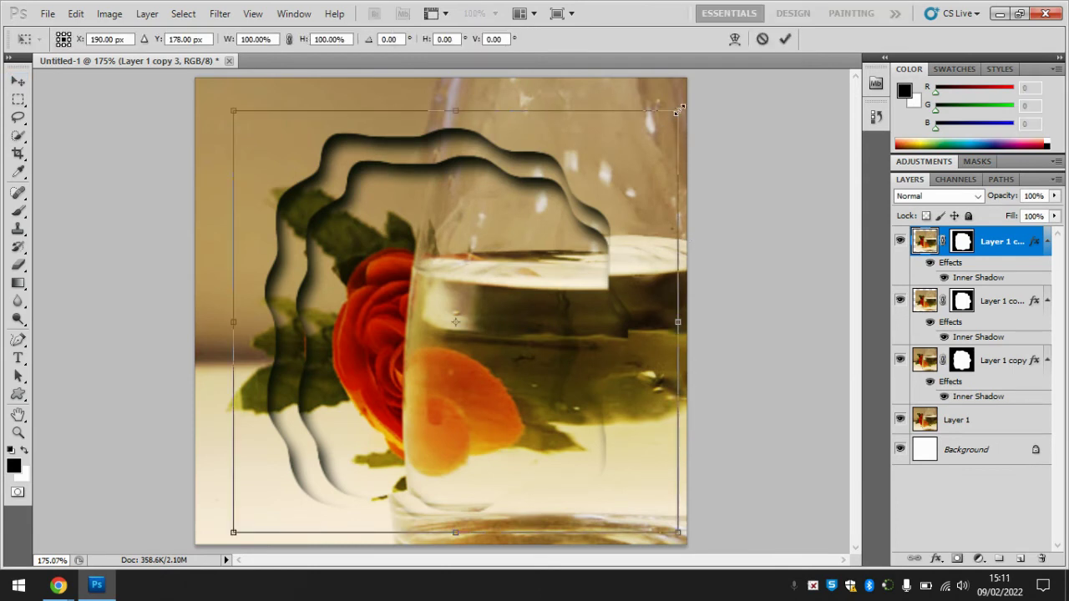
{"action": "left_click_drag", "start_coordinate": [680, 109], "coordinate": [625, 157]}
{"action": "left_click_drag", "start_coordinate": [520, 266], "coordinate": [553, 257]}
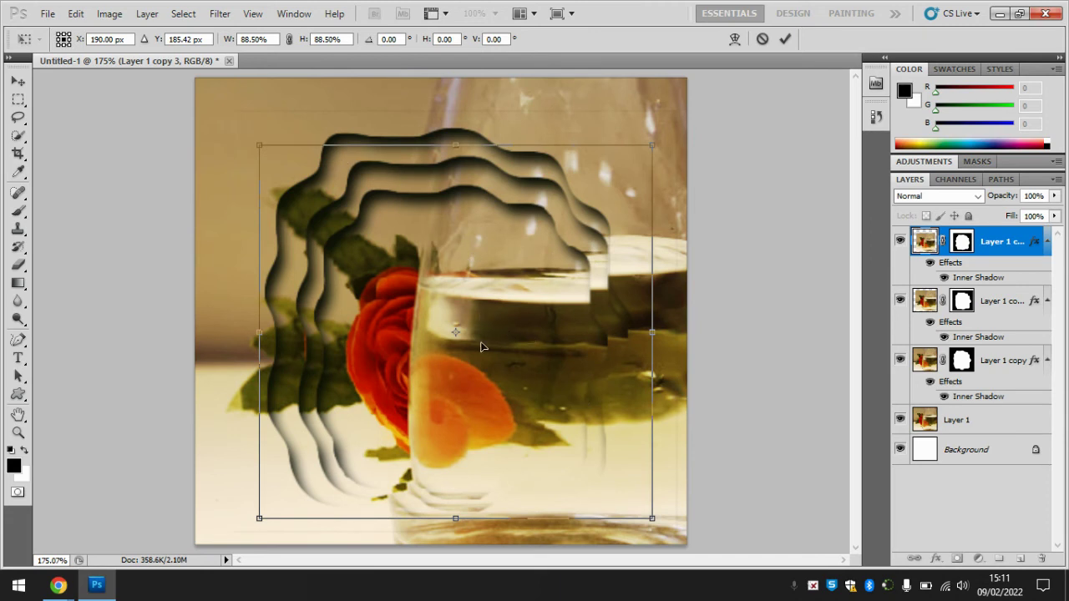
{"action": "left_click_drag", "start_coordinate": [486, 348], "coordinate": [490, 347]}
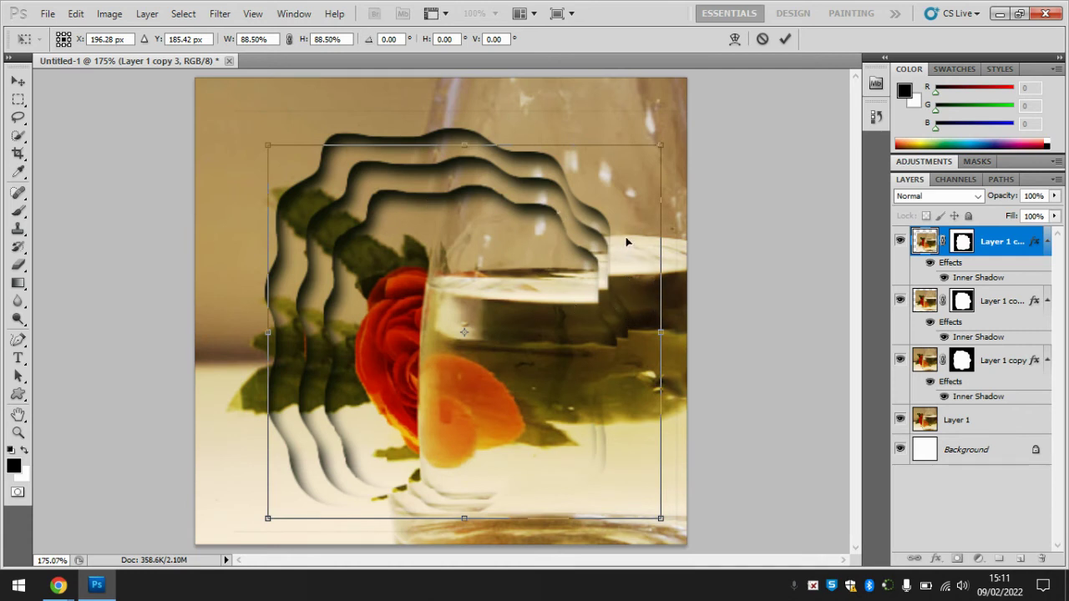
{"action": "key", "text": "Return"}
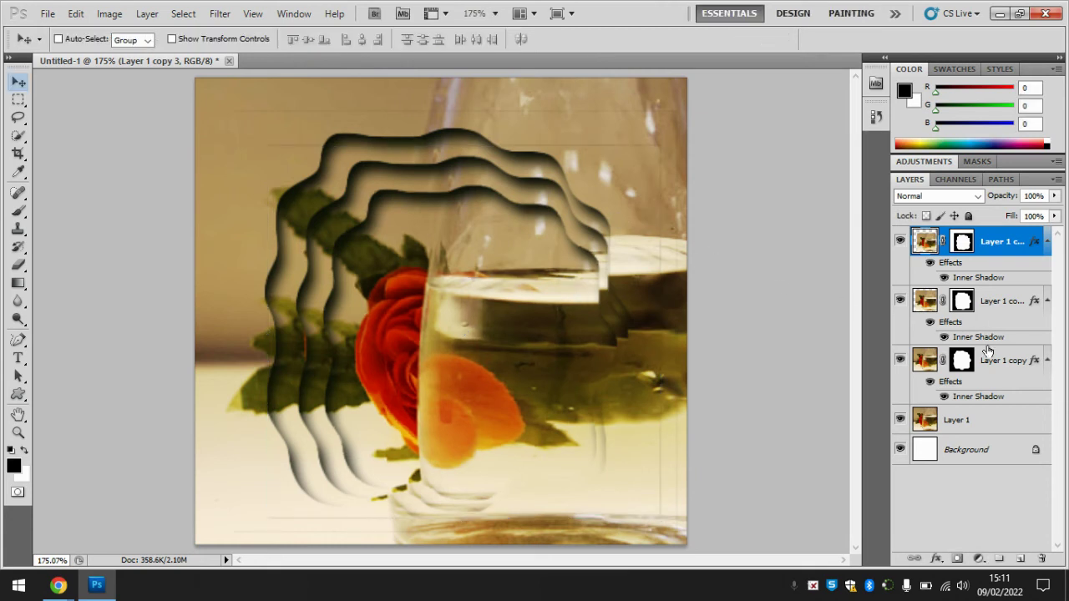
Step: Nudge Layer 1 copy 2 up about 10 px, closer to the outer cutout's upper edge
{"action": "left_click", "coordinate": [987, 315]}
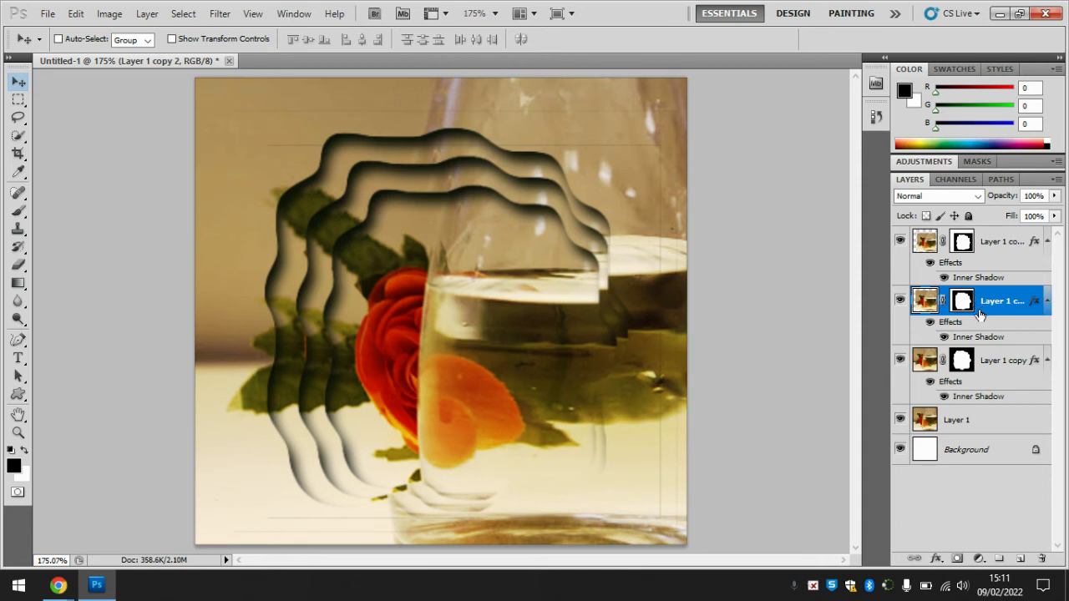
{"action": "key", "text": "Up"}
{"action": "key", "text": "Up"}
{"action": "key", "text": "Up"}
{"action": "key", "text": "Up"}
{"action": "key", "text": "Up"}
{"action": "key", "text": "Up"}
{"action": "key", "text": "Up"}
{"action": "key", "text": "Up"}
{"action": "key", "text": "Up"}
{"action": "key", "text": "Up"}
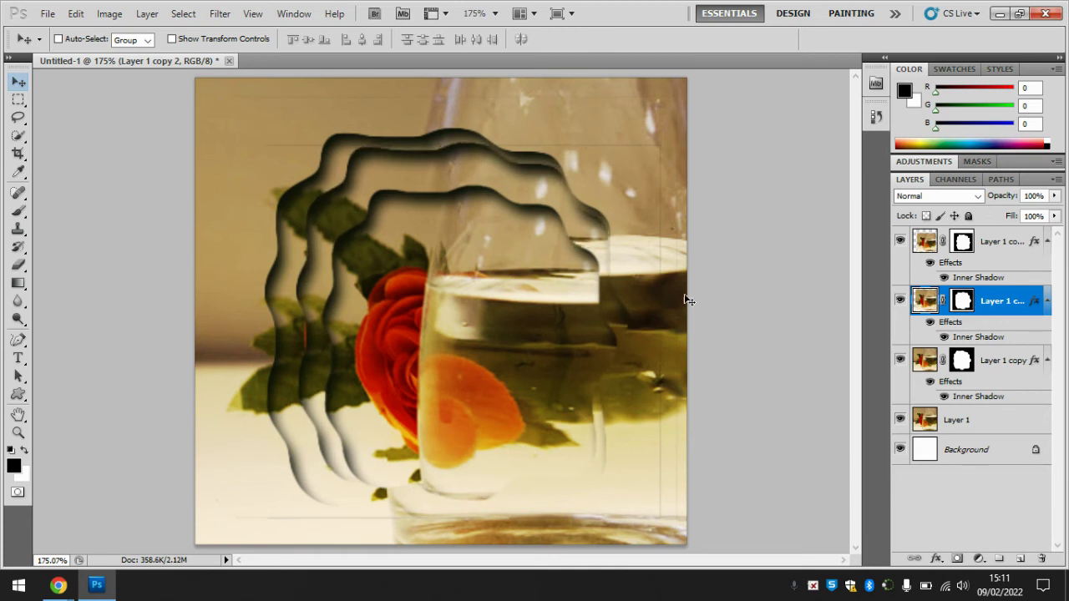
Step: Select Layer 1 copy 3 and nudge it up about 20 px, closer to the second cutout's upper edge
{"action": "right_click", "coordinate": [556, 284]}
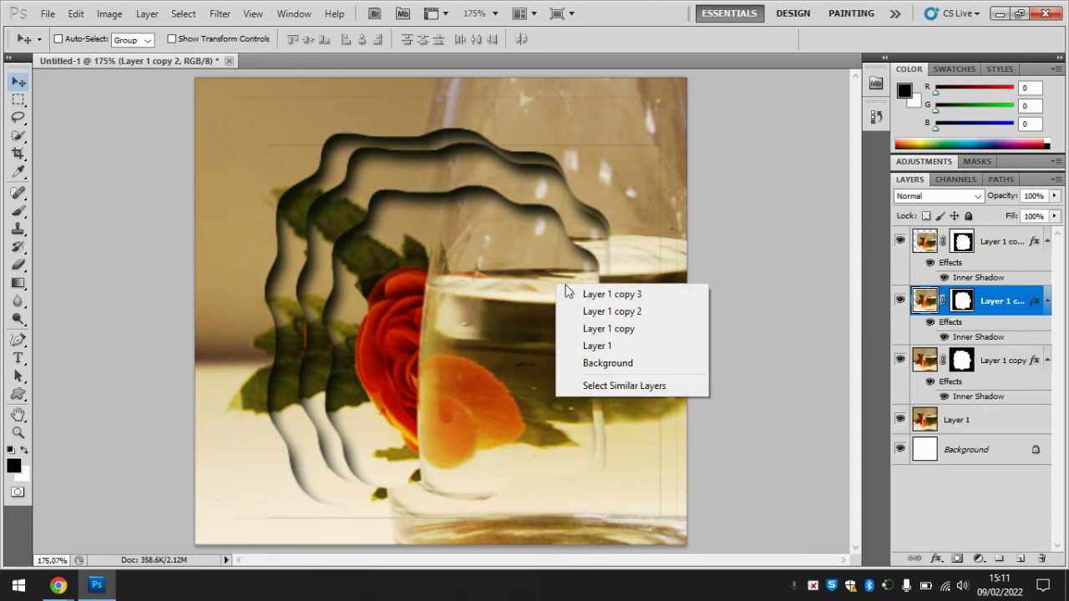
{"action": "left_click", "coordinate": [606, 278]}
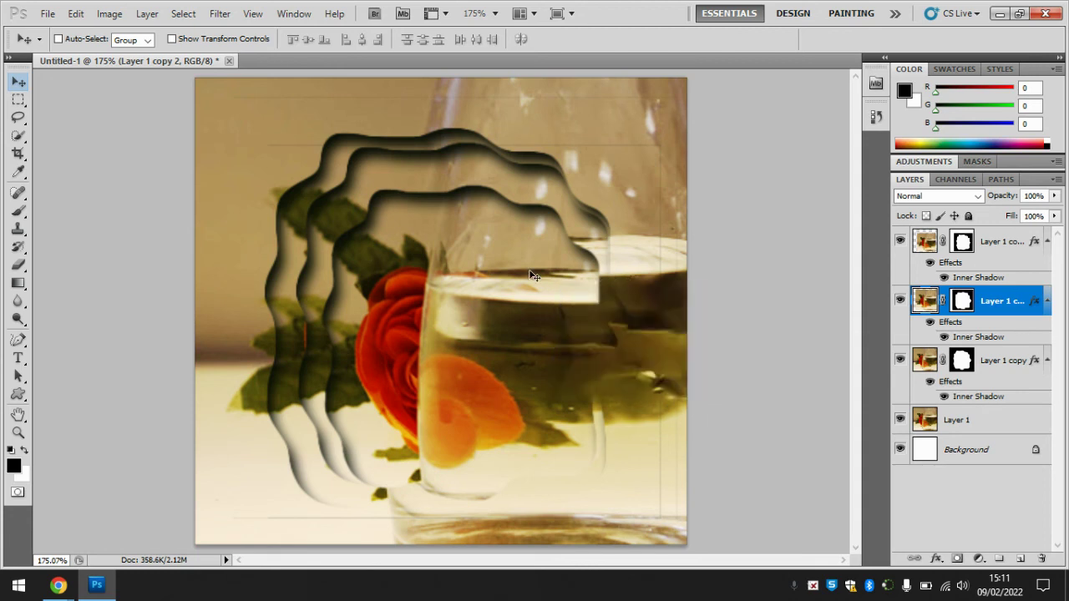
{"action": "right_click", "coordinate": [530, 271]}
{"action": "left_click", "coordinate": [549, 284]}
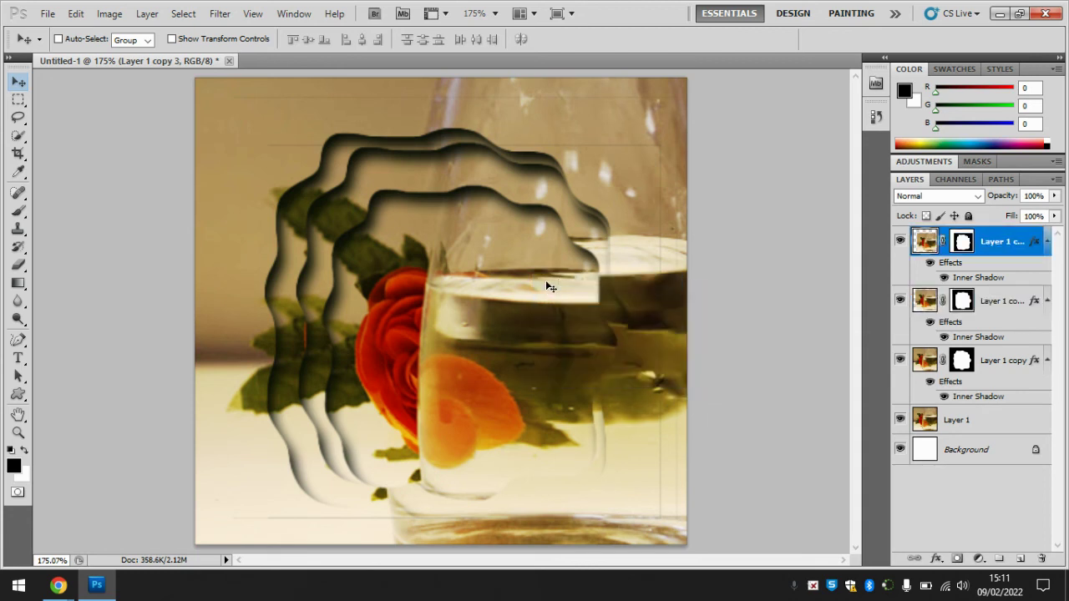
{"action": "key", "text": "Up"}
{"action": "key", "text": "Up"}
{"action": "key", "text": "Up"}
{"action": "key", "text": "Up"}
{"action": "key", "text": "Up"}
{"action": "key", "text": "Up"}
{"action": "key", "text": "Up"}
{"action": "key", "text": "Up"}
{"action": "key", "text": "Up"}
{"action": "key", "text": "Up"}
{"action": "key", "text": "Up"}
{"action": "key", "text": "Up"}
{"action": "key", "text": "Up"}
{"action": "key", "text": "Up"}
{"action": "key", "text": "Up"}
{"action": "key", "text": "Up"}
{"action": "key", "text": "Up"}
{"action": "key", "text": "Up"}
{"action": "key", "text": "Up"}
{"action": "key", "text": "Up"}
{"action": "key", "text": "Up"}
{"action": "key", "text": "Up"}
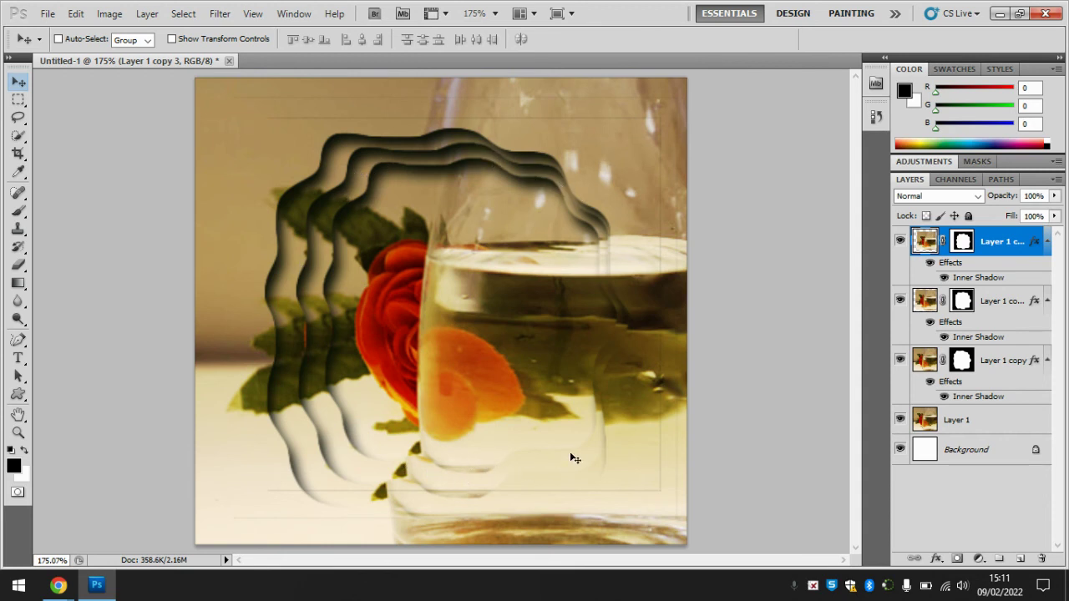
Step: Duplicate Layer 1 copy 3 with its mask and inner shadow, keeping the default name
{"action": "right_click", "coordinate": [993, 243]}
{"action": "left_click", "coordinate": [904, 259]}
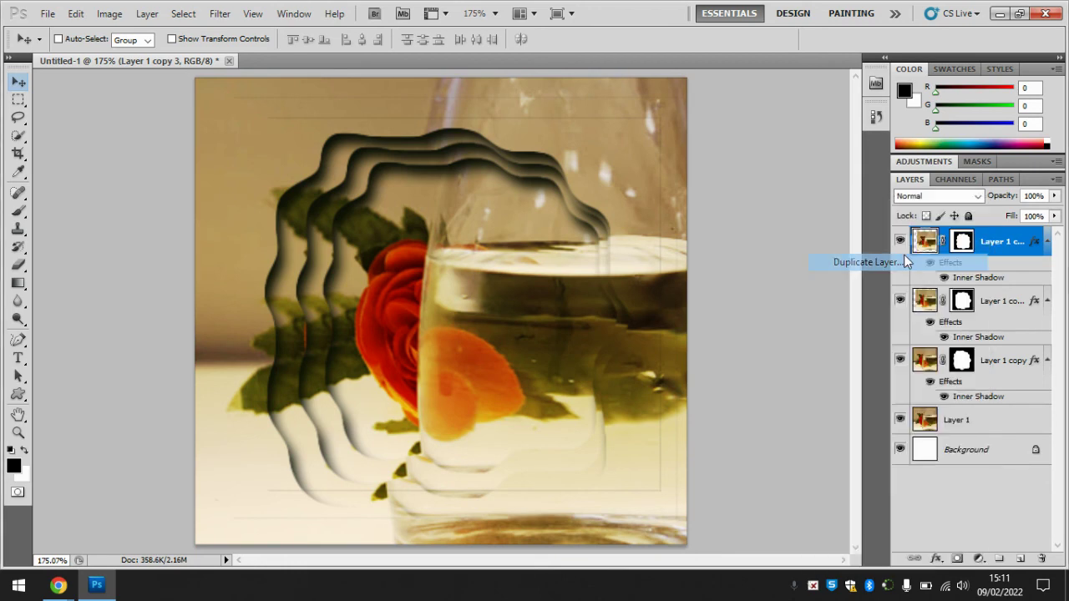
{"action": "left_click", "coordinate": [668, 178]}
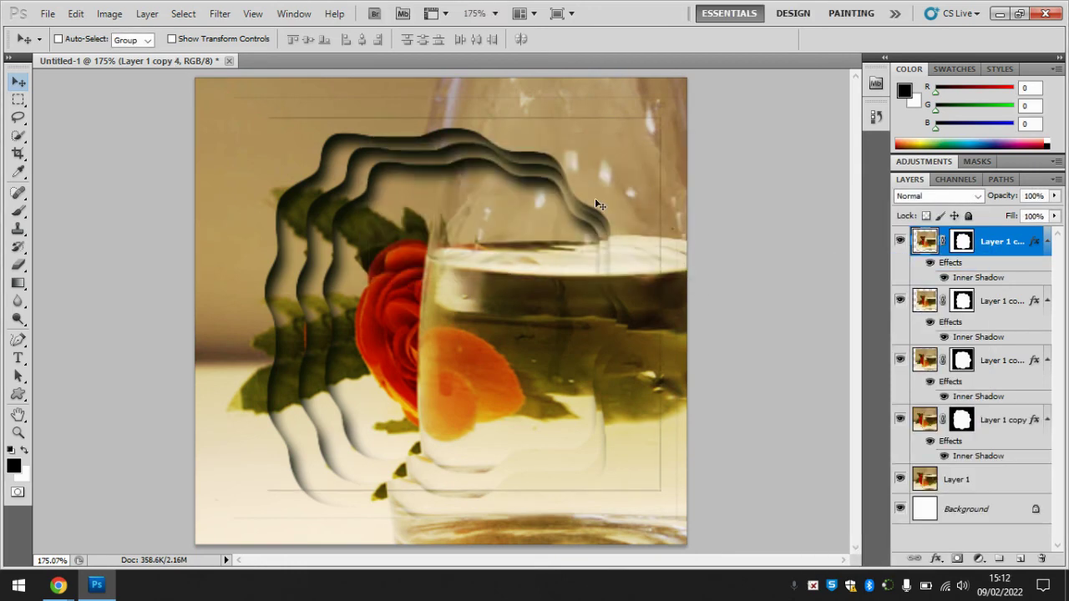
Step: Scale Layer 1 copy 4 proportionally to about 87.6%, place it at about X 204 px, Y 164 px, and apply the transform
{"action": "key", "text": "ctrl+t"}
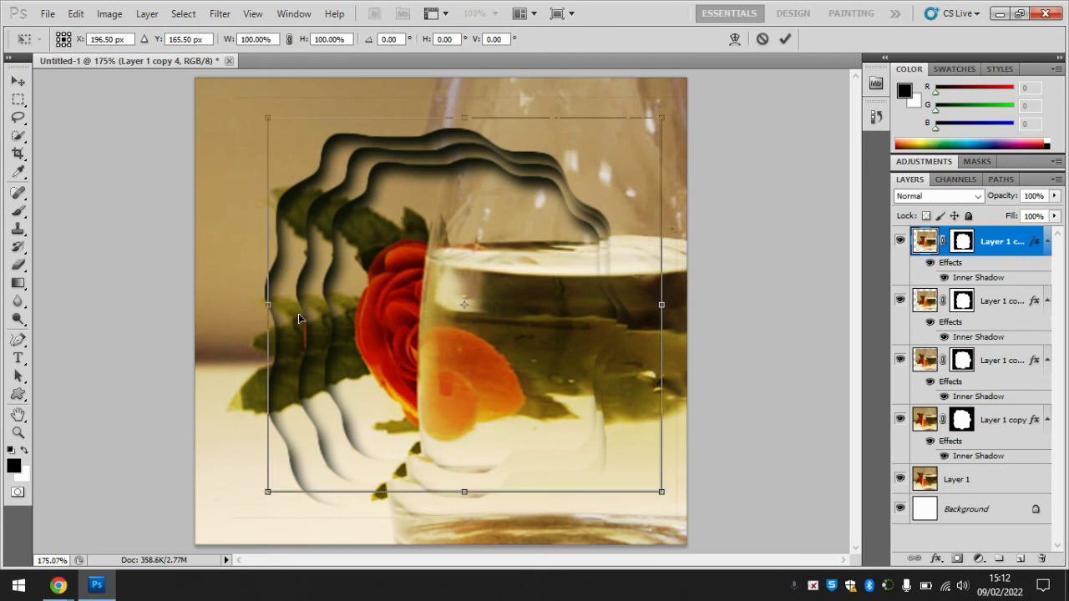
{"action": "left_click_drag", "start_coordinate": [269, 493], "coordinate": [326, 451]}
{"action": "left_click_drag", "start_coordinate": [563, 365], "coordinate": [547, 380]}
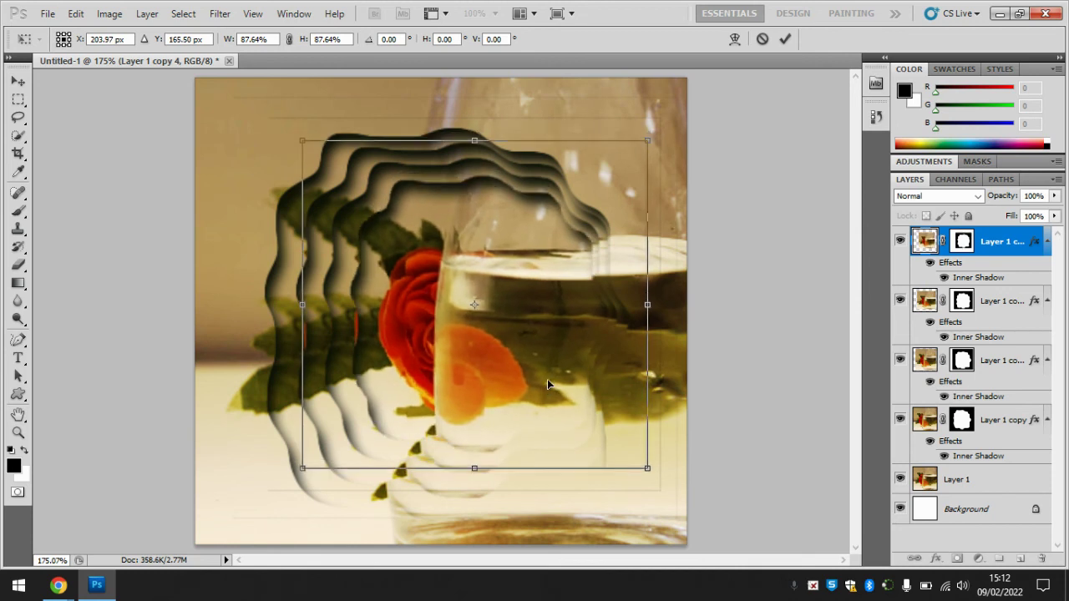
{"action": "key", "text": "Up"}
{"action": "key", "text": "Up"}
{"action": "key", "text": "Up"}
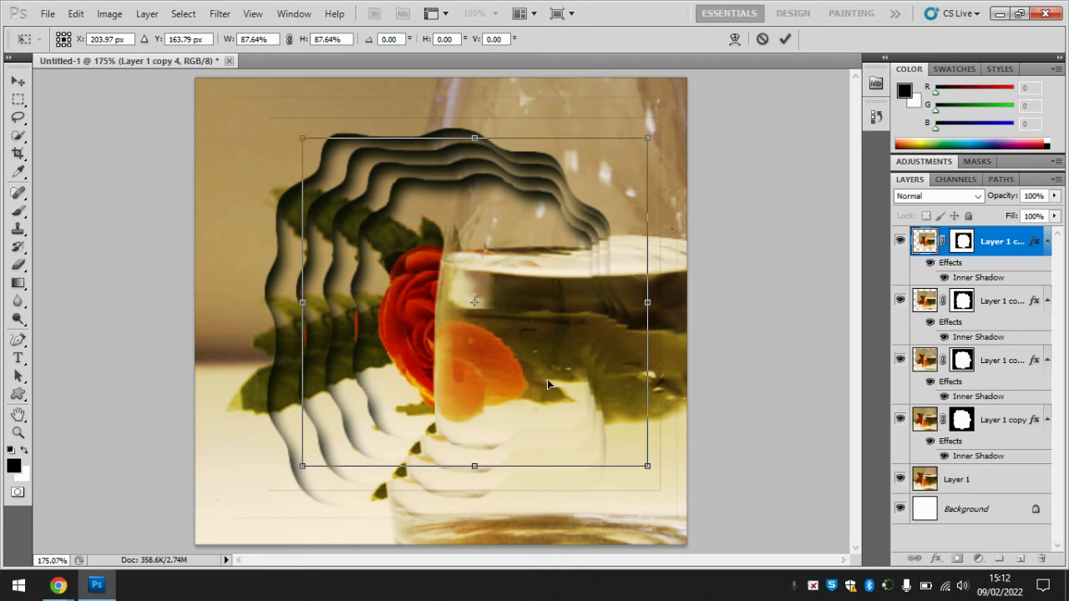
{"action": "key", "text": "Return"}
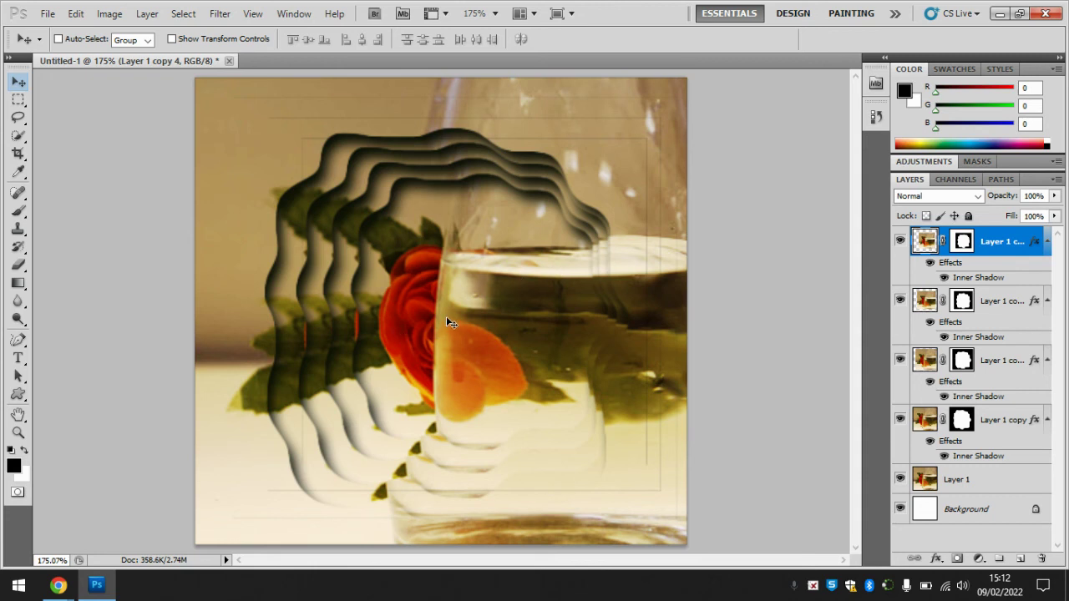
Step: View the layered cutout composition at actual pixel size
{"action": "key", "text": "z"}
{"action": "left_click", "coordinate": [379, 41]}
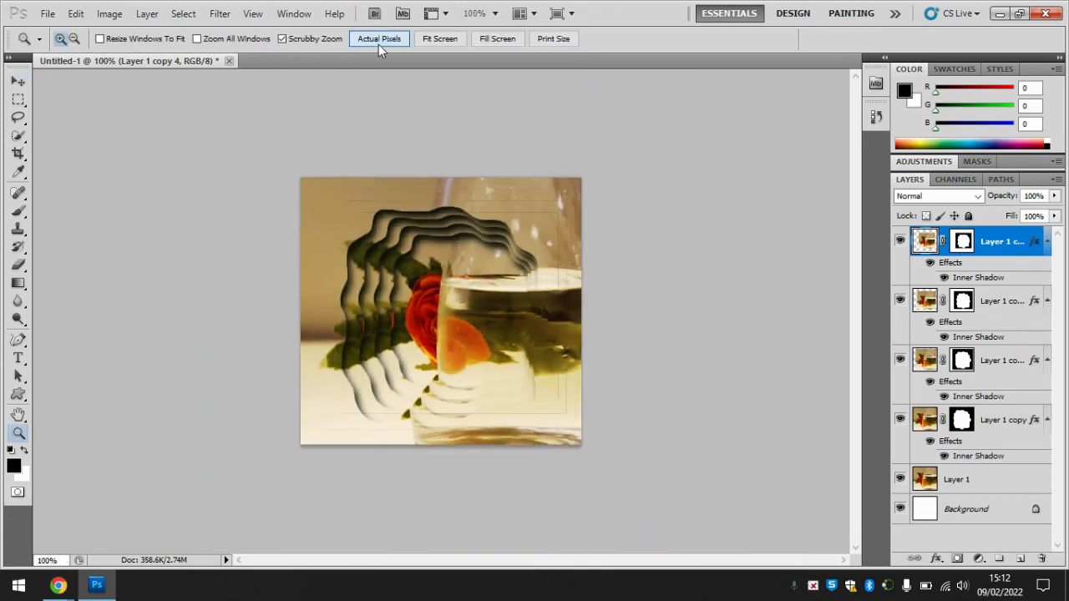